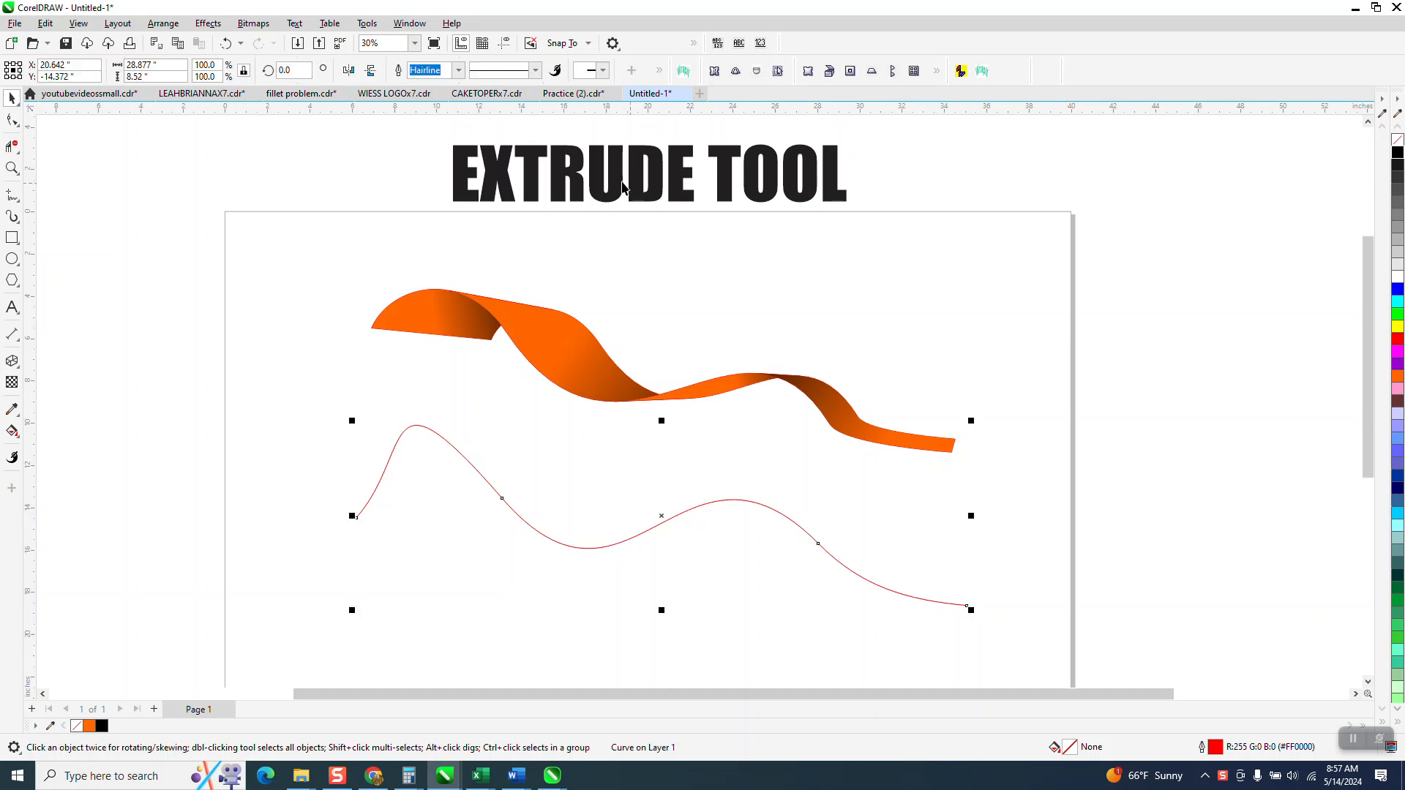
- Move the middle piece of the orange ribbon upward, away from its neighbours, and undo the move
{"action": "scroll", "coordinate": [604, 219], "scroll_direction": "down", "scroll_amount": 1}
{"action": "left_click_drag", "start_coordinate": [623, 345], "coordinate": [624, 290]}
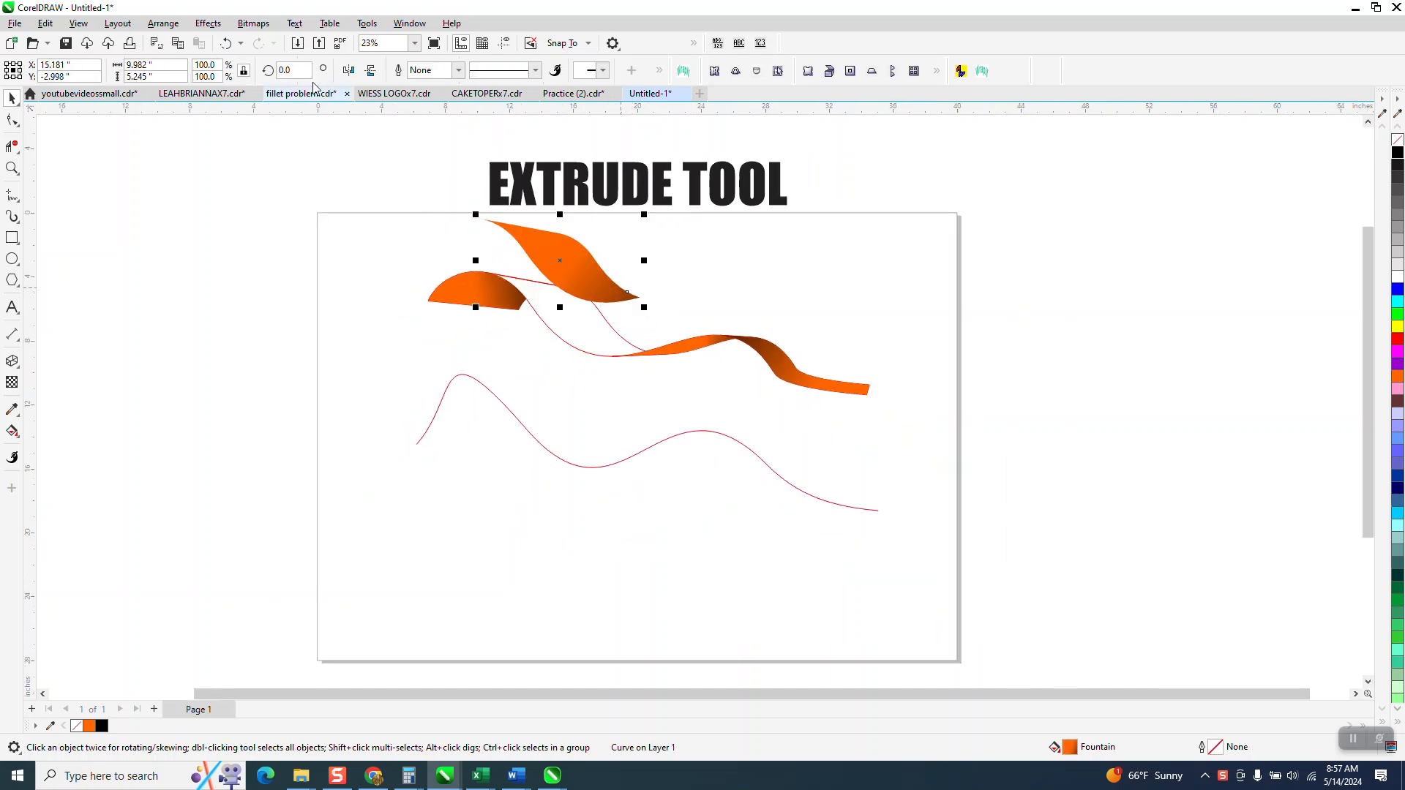
{"action": "left_click", "coordinate": [230, 44]}
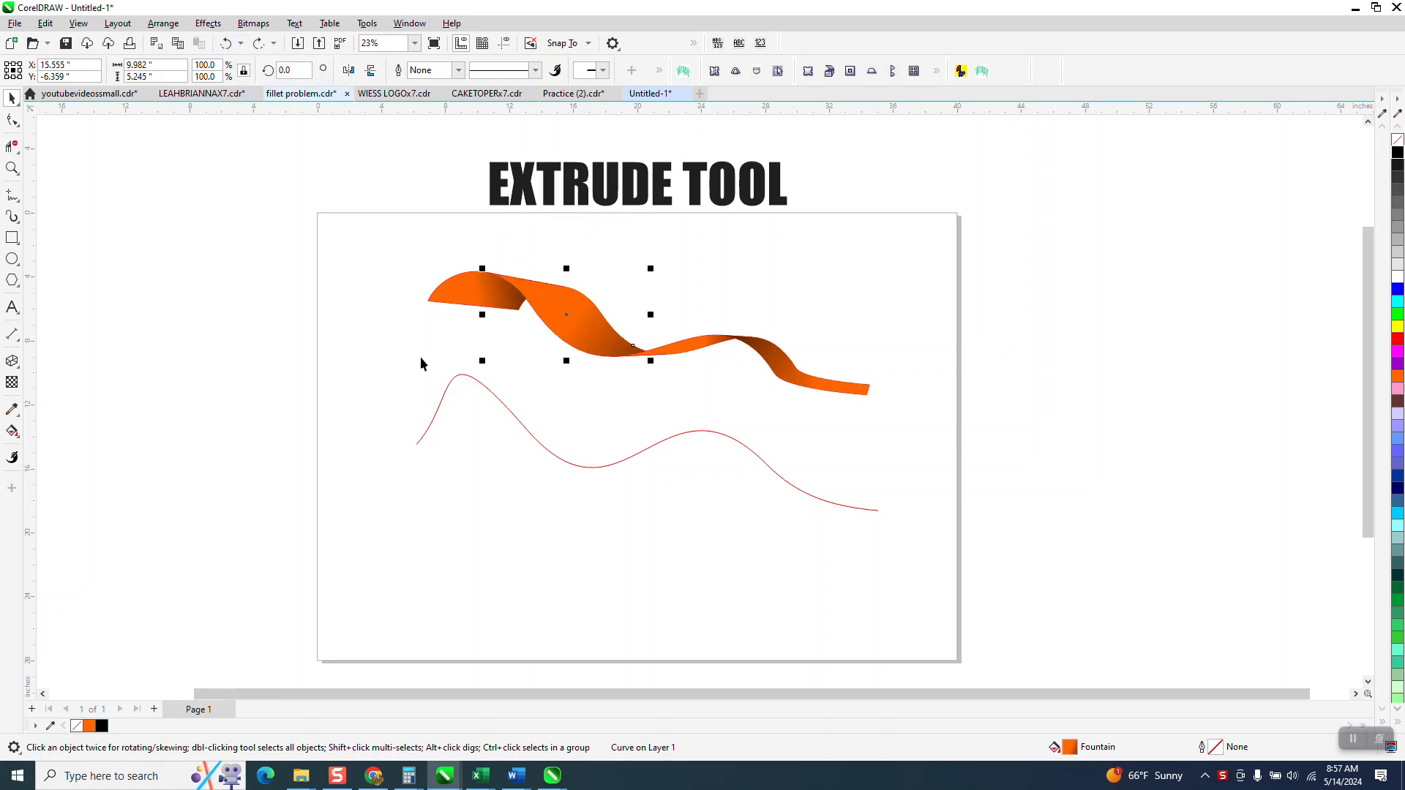
- Shift the red wavy curve slightly lower and extrude it toward a vanishing point at about 18.7, -9.3 in
{"action": "left_click_drag", "start_coordinate": [552, 457], "coordinate": [543, 485]}
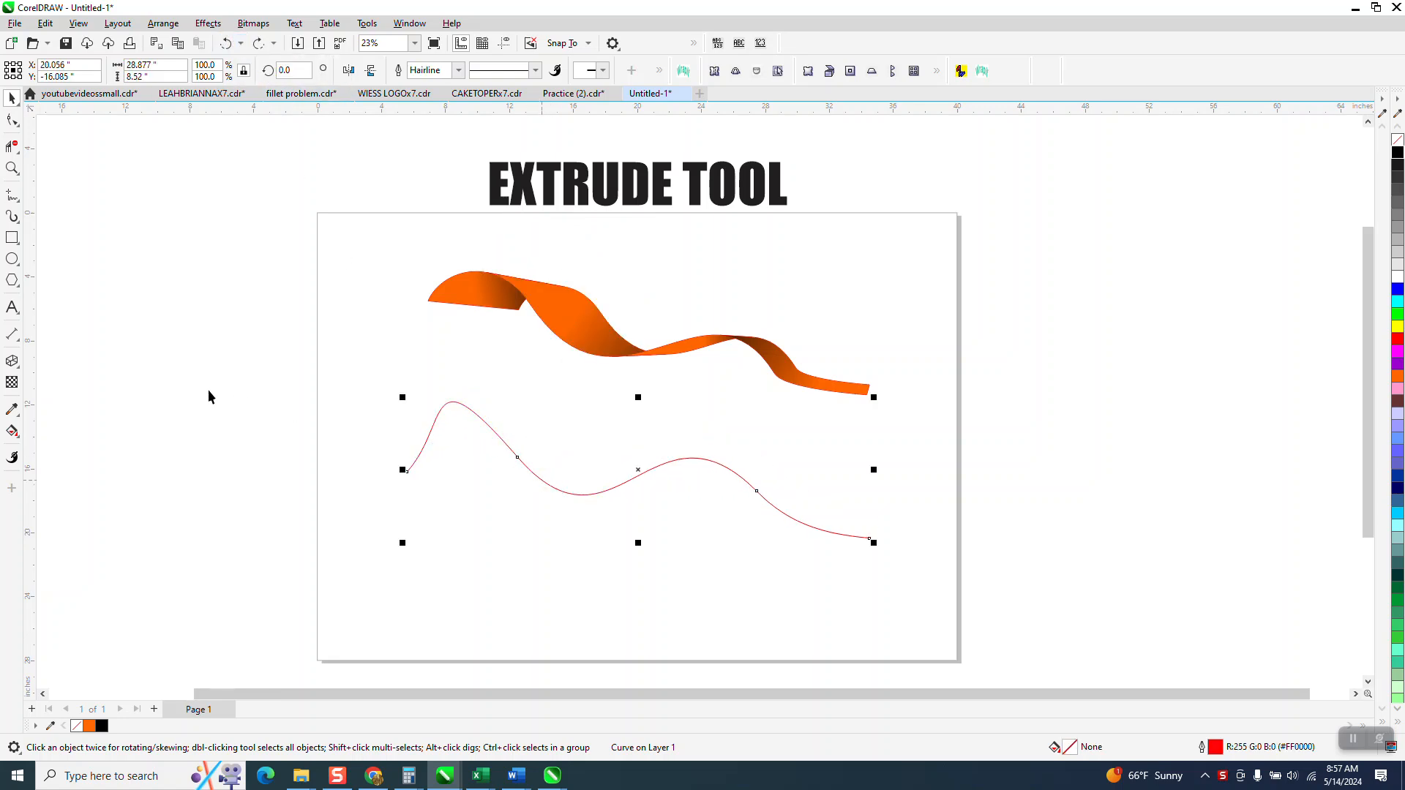
{"action": "left_click", "coordinate": [13, 362]}
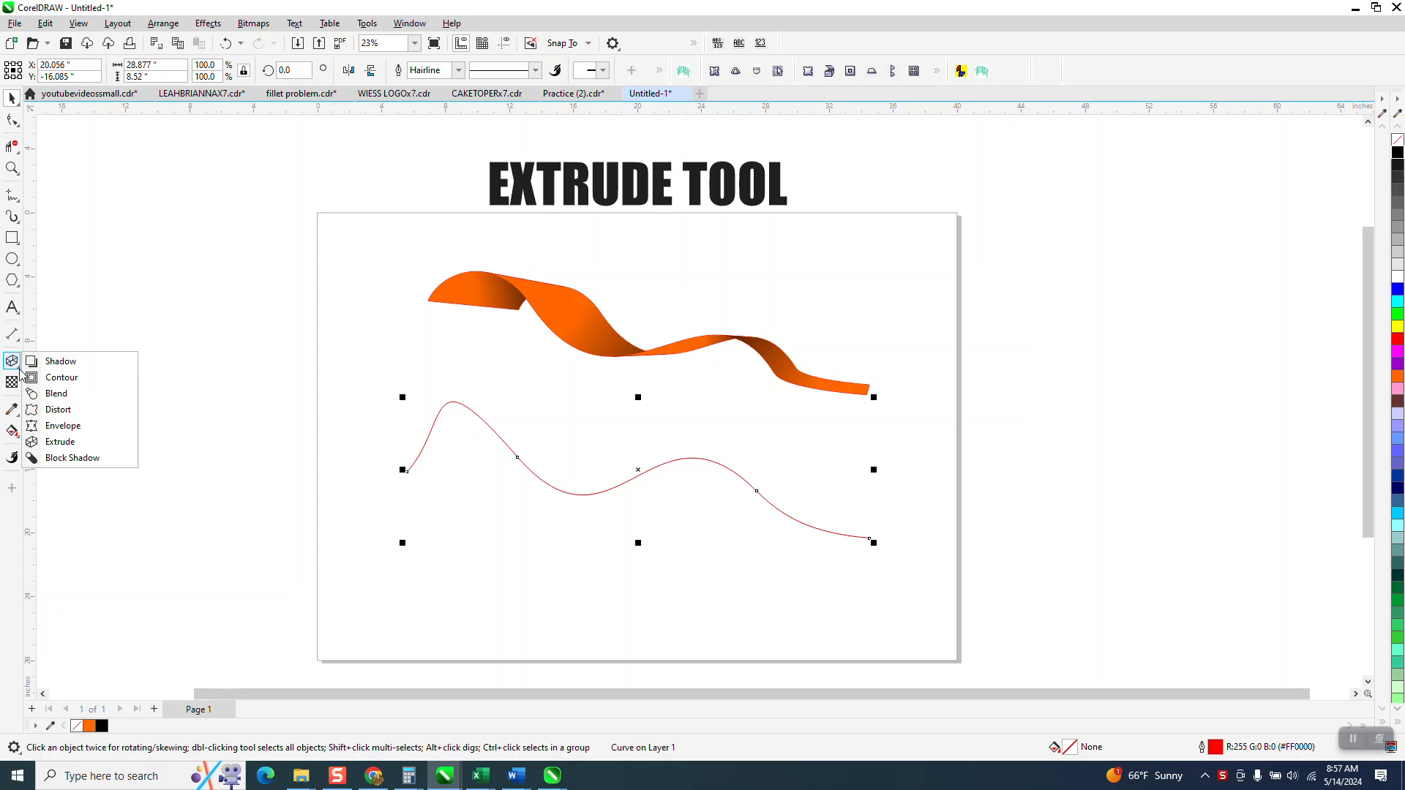
{"action": "left_click", "coordinate": [51, 443]}
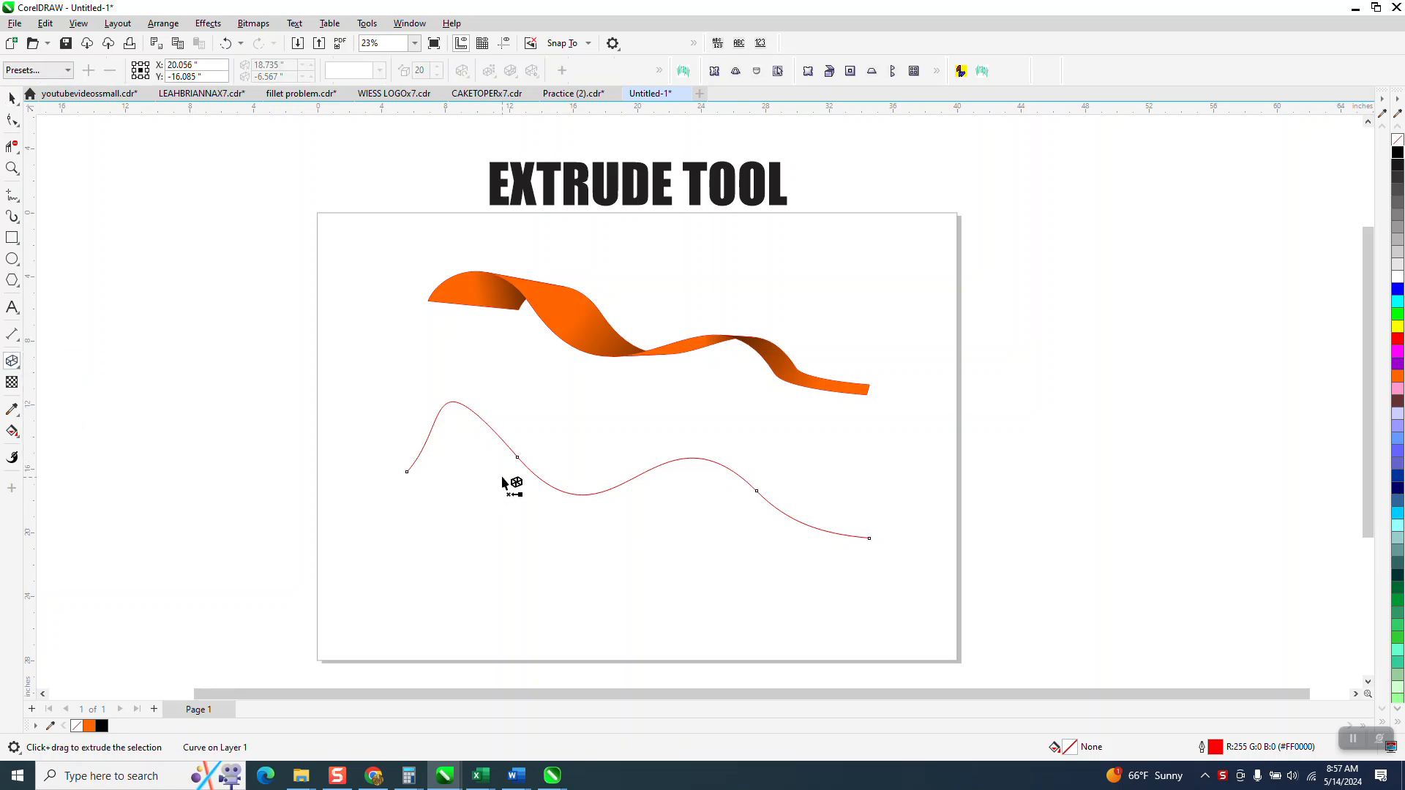
{"action": "left_click_drag", "start_coordinate": [522, 474], "coordinate": [937, 619]}
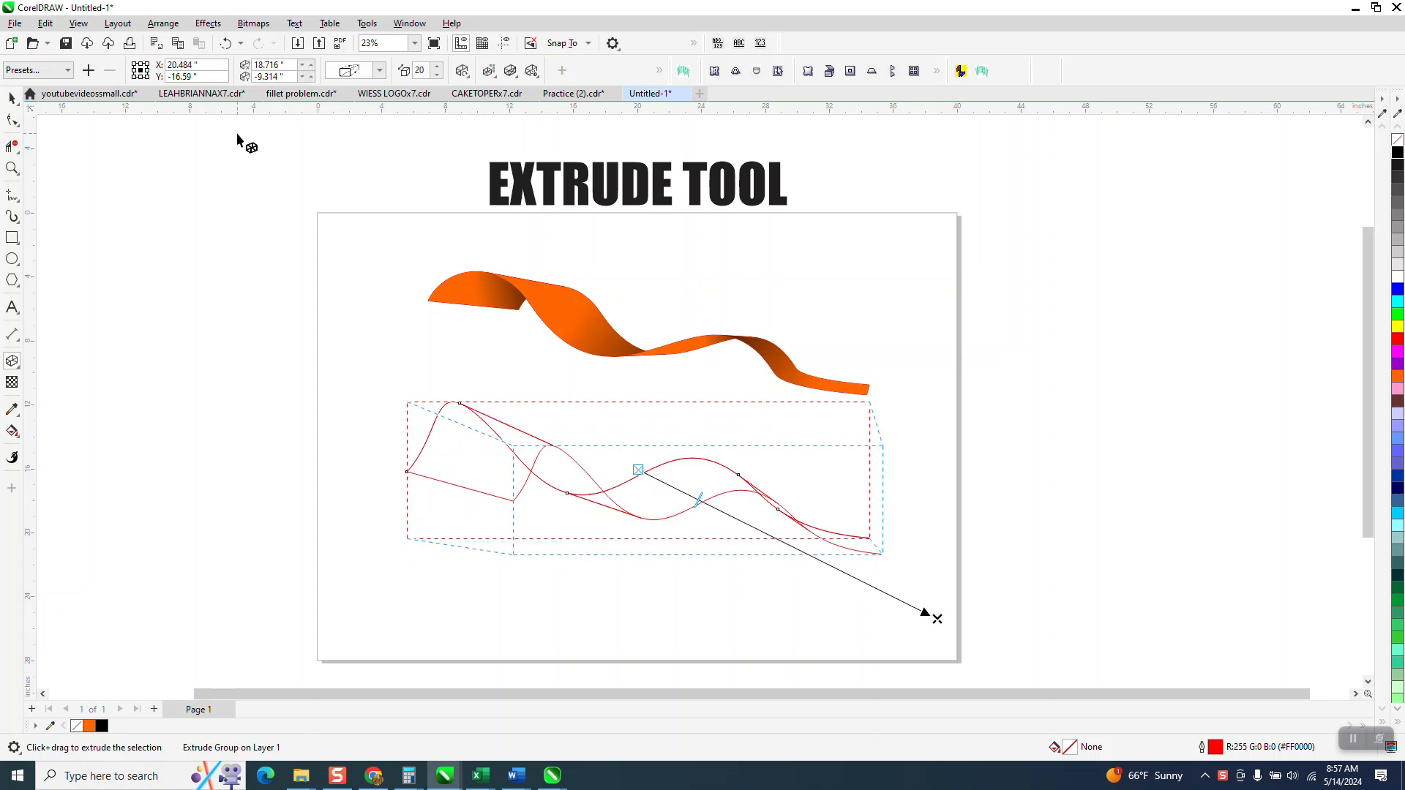
{"action": "left_click", "coordinate": [12, 98]}
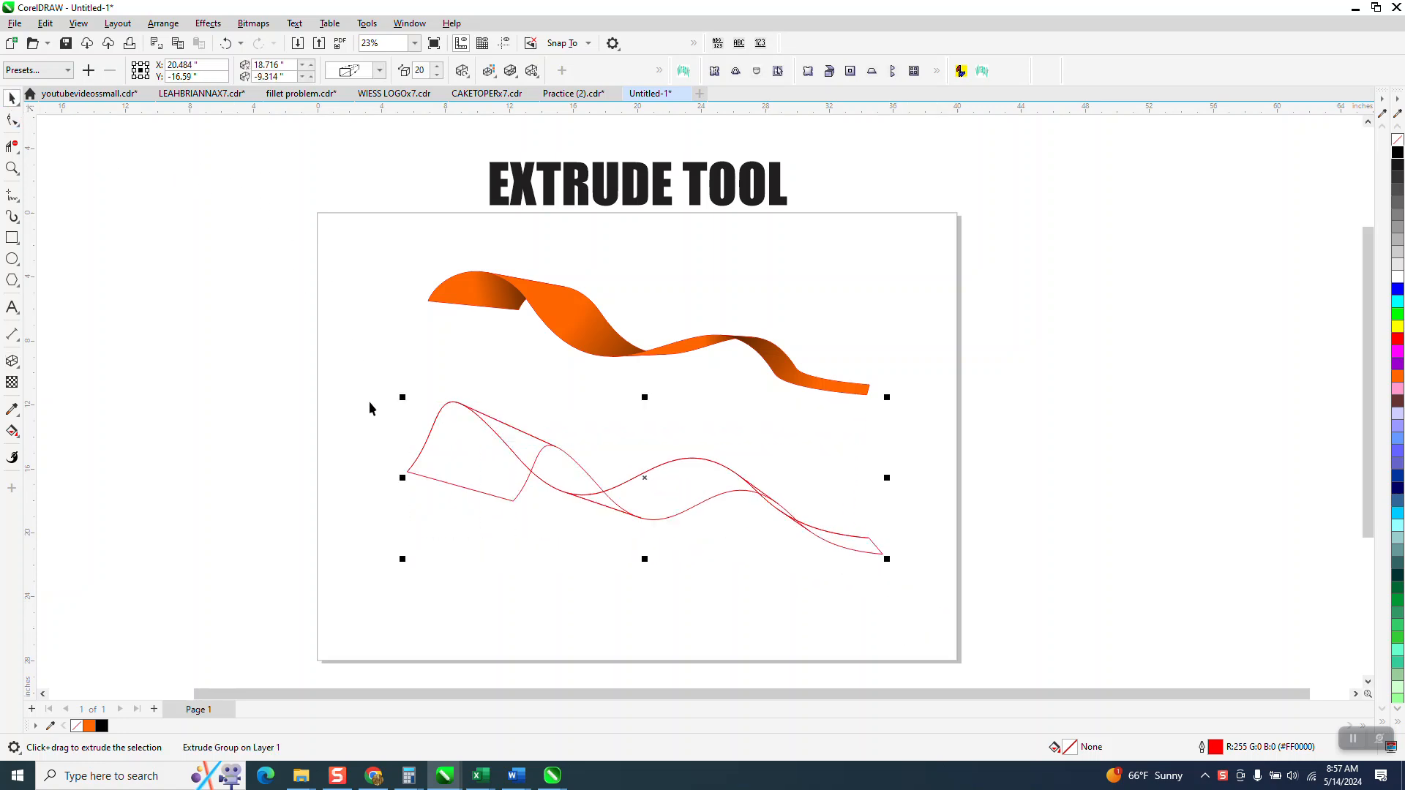
- Break the extrude group of the wavy curve apart
{"action": "left_click_drag", "start_coordinate": [388, 376], "coordinate": [970, 640]}
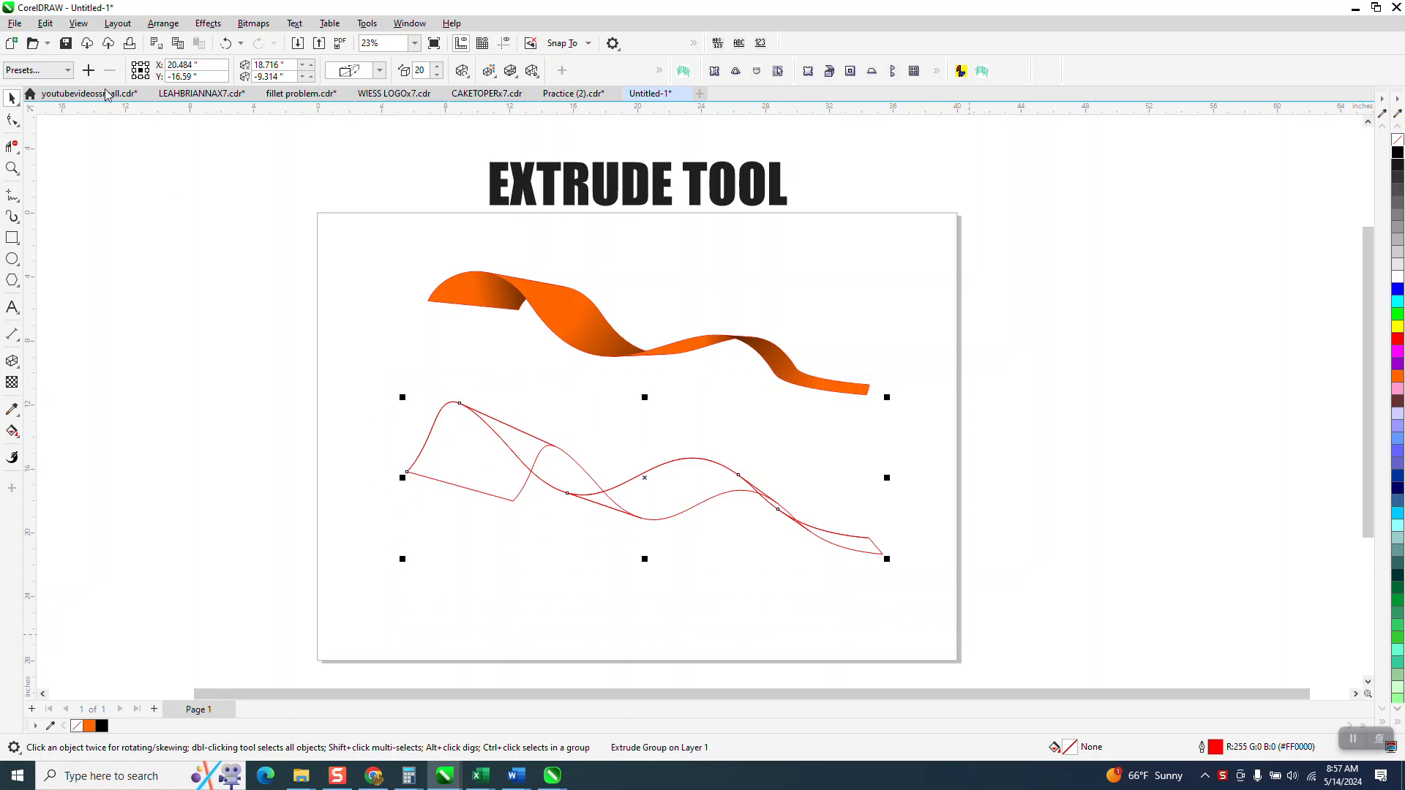
{"action": "left_click", "coordinate": [163, 22]}
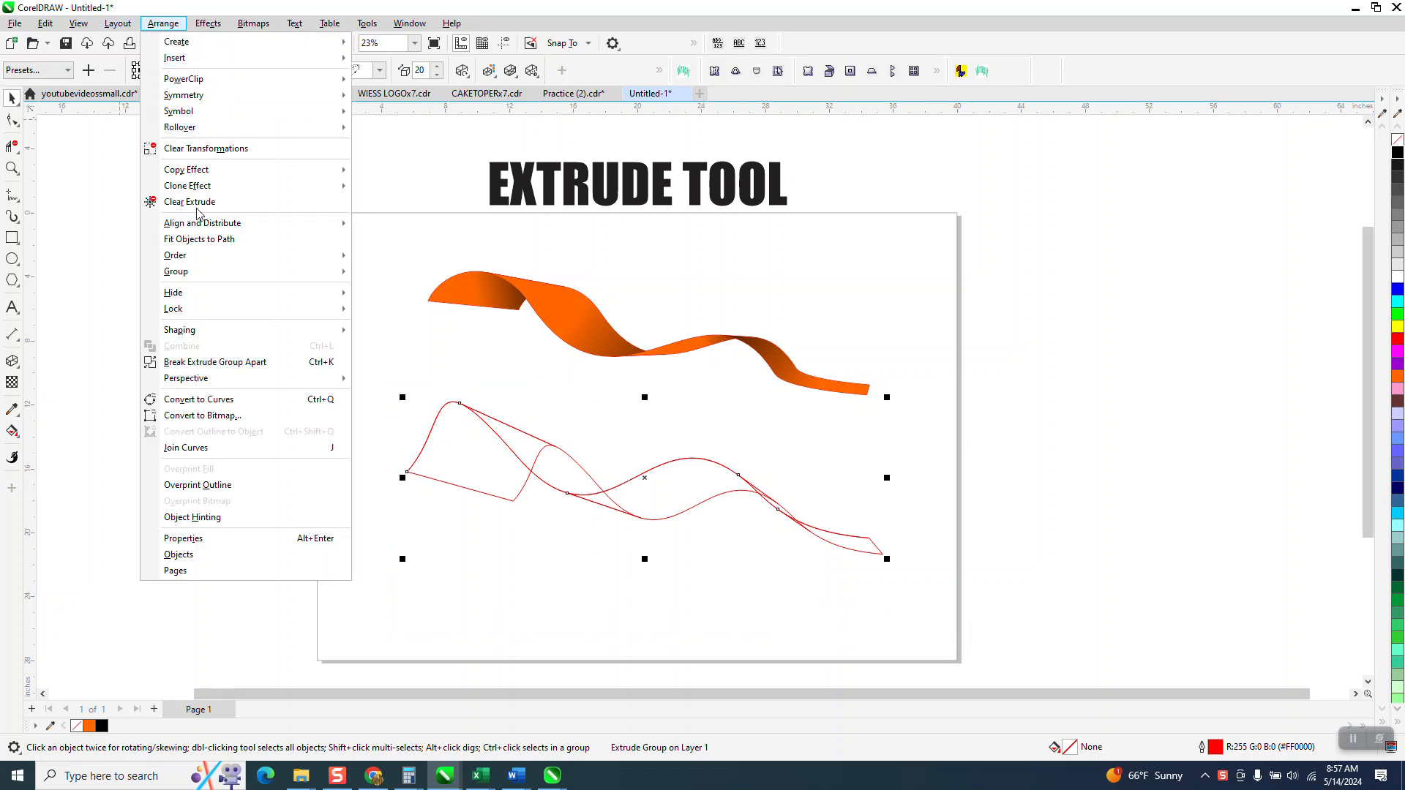
{"action": "left_click", "coordinate": [214, 362]}
- Delete the hidden back-curve segments at the first and second folds of the ribbon outline
{"action": "left_click", "coordinate": [12, 146]}
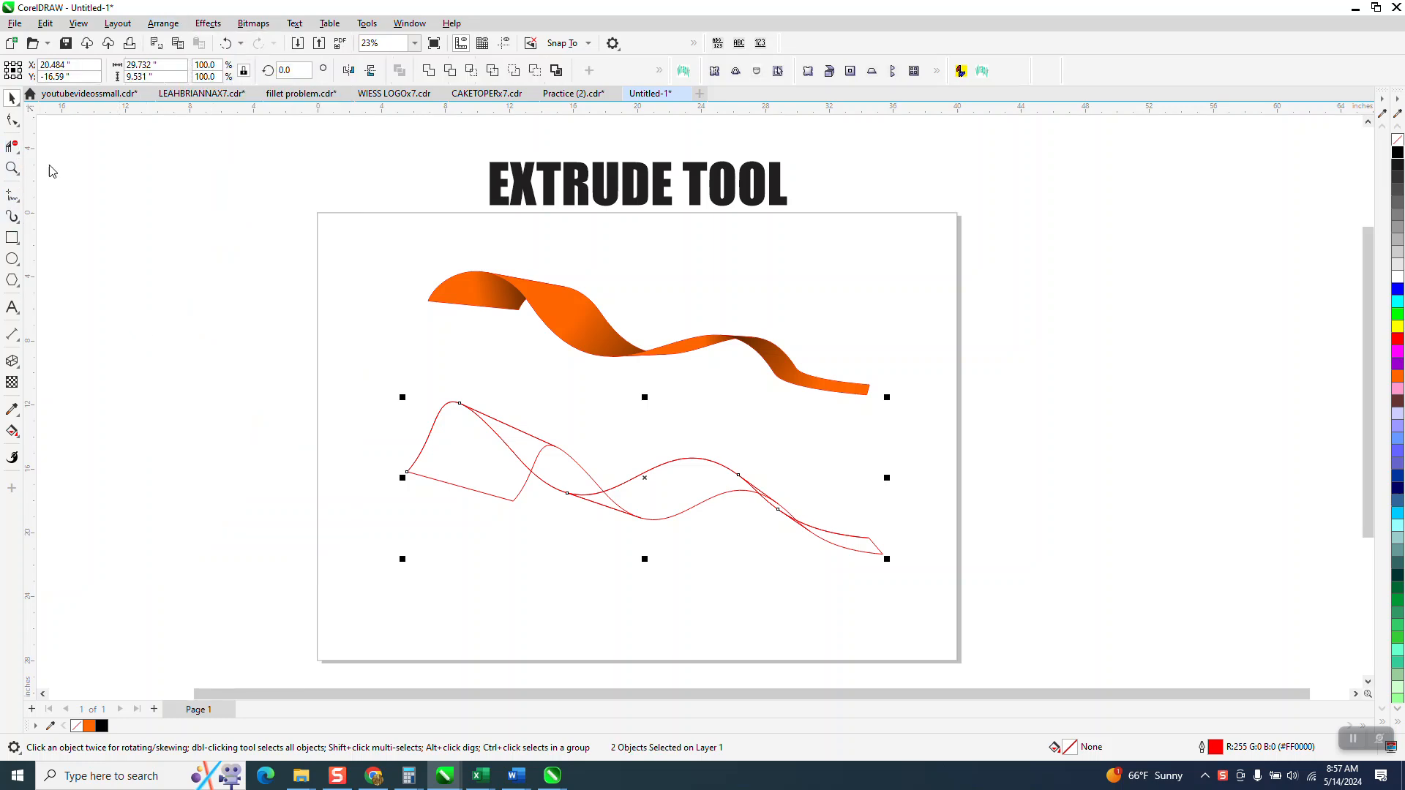
{"action": "left_click", "coordinate": [549, 448]}
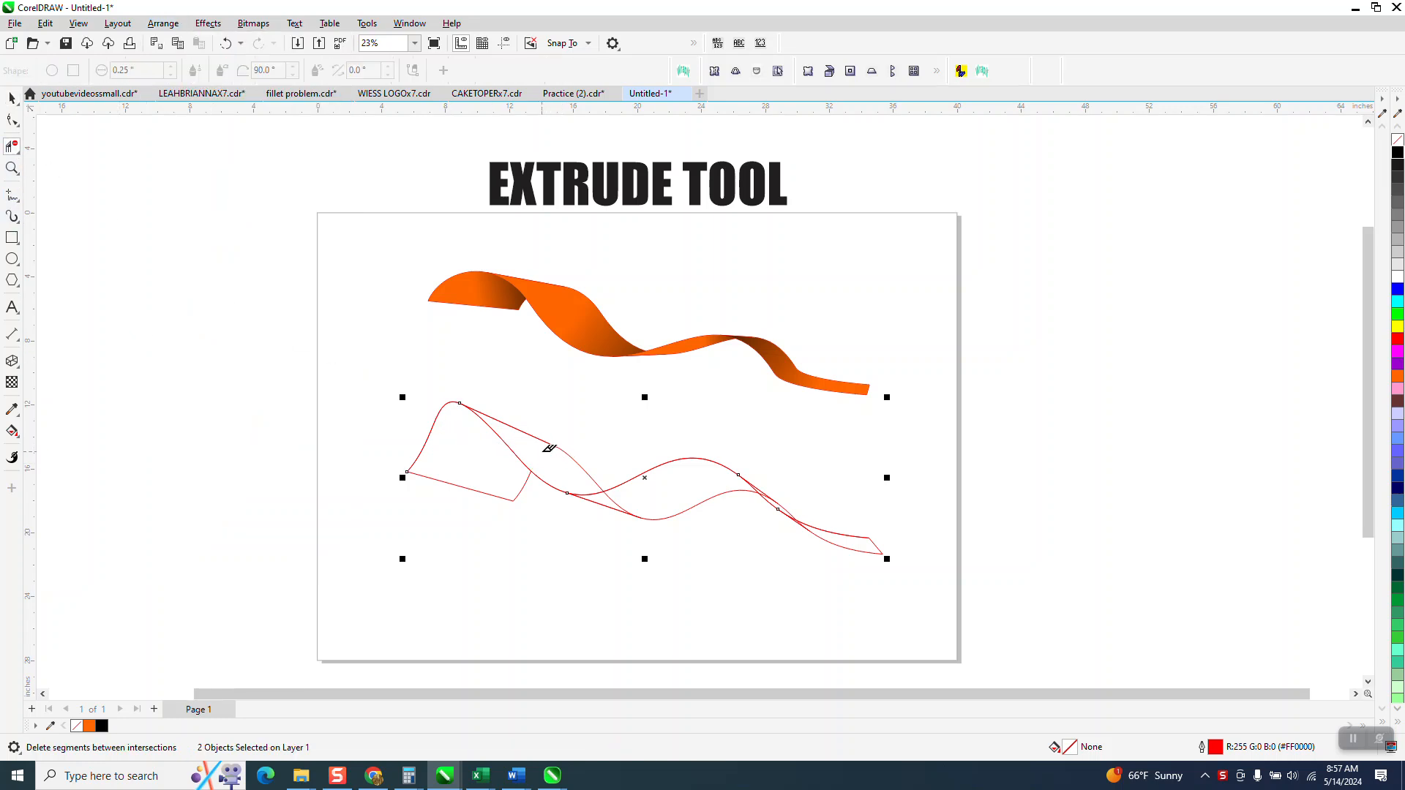
{"action": "left_click", "coordinate": [617, 500]}
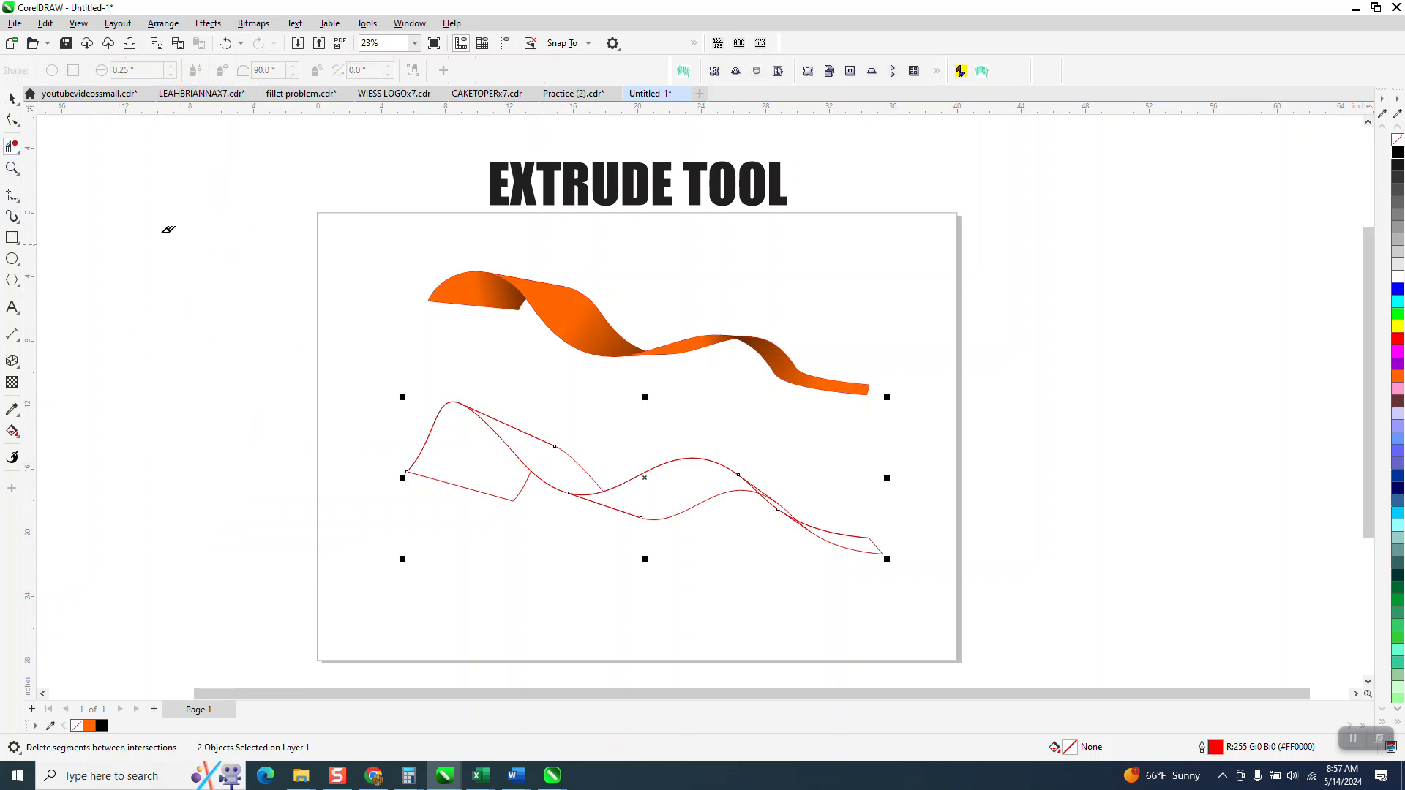
- Delete the hidden segment at the third fold of the ribbon outline and undo the extra deletion beside it
{"action": "left_click", "coordinate": [12, 168]}
{"action": "left_click_drag", "start_coordinate": [572, 389], "coordinate": [951, 641]}
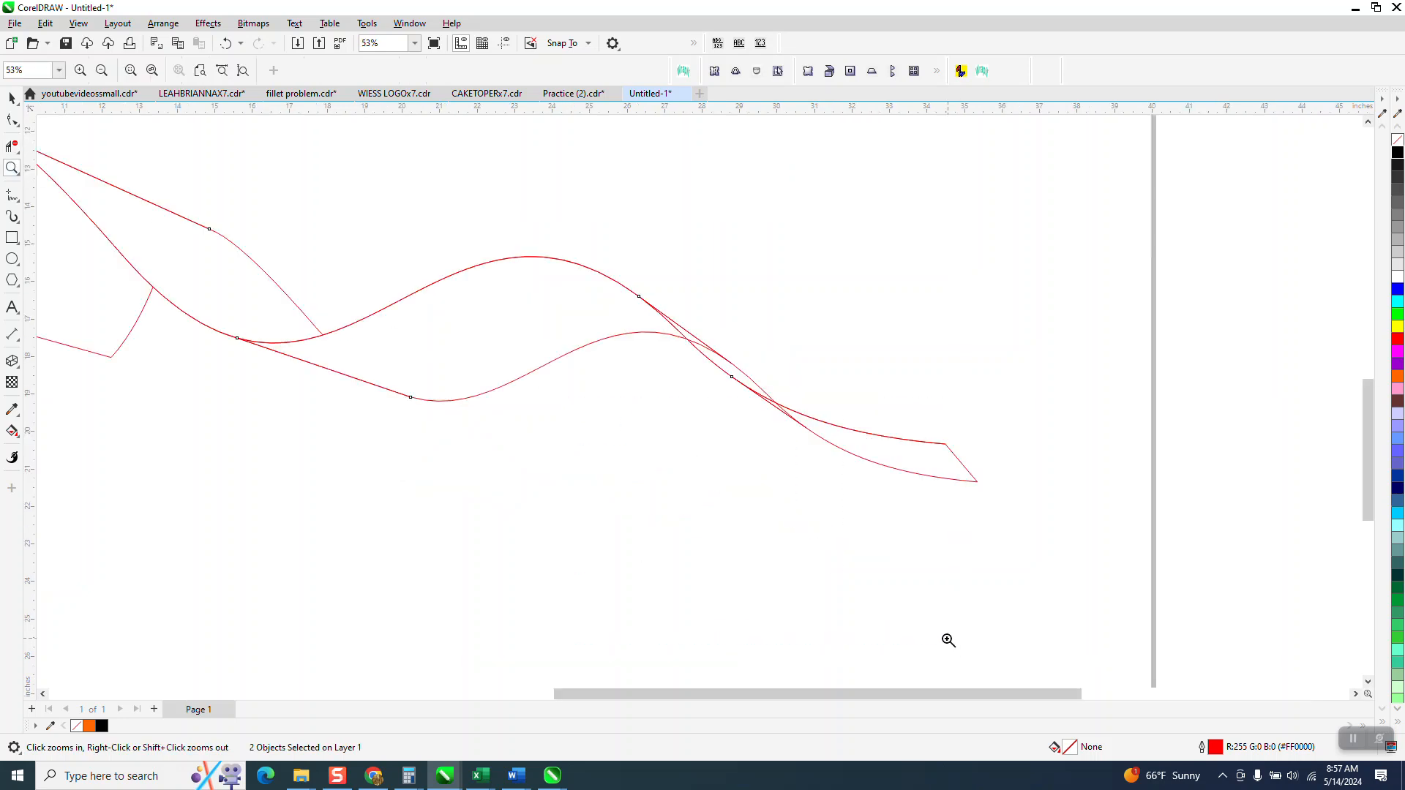
{"action": "left_click", "coordinate": [12, 146]}
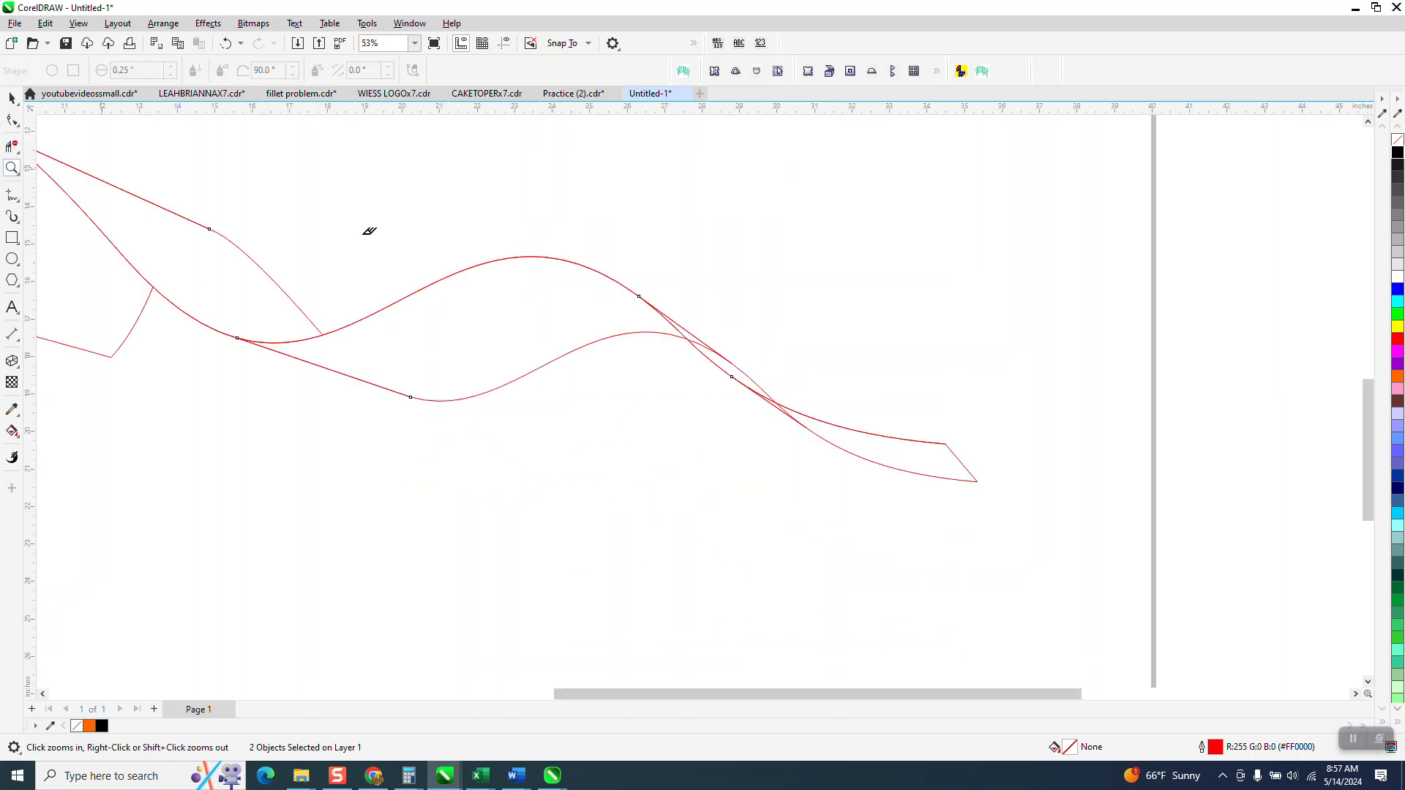
{"action": "left_click", "coordinate": [702, 340]}
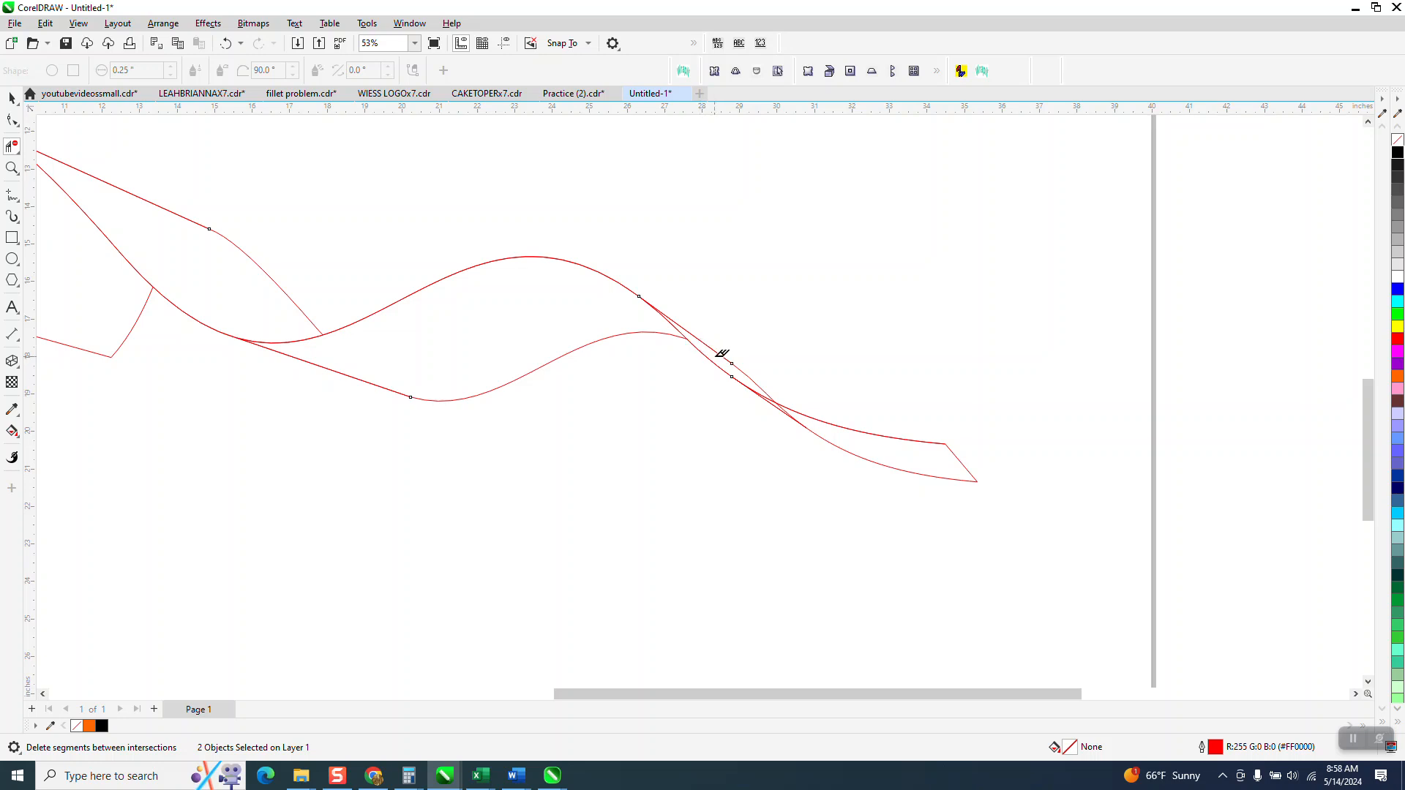
{"action": "left_click", "coordinate": [768, 398]}
{"action": "left_click", "coordinate": [225, 43]}
- Delete the hidden line segment where the curves cross just before the ribbon's tail end
{"action": "left_click", "coordinate": [12, 168]}
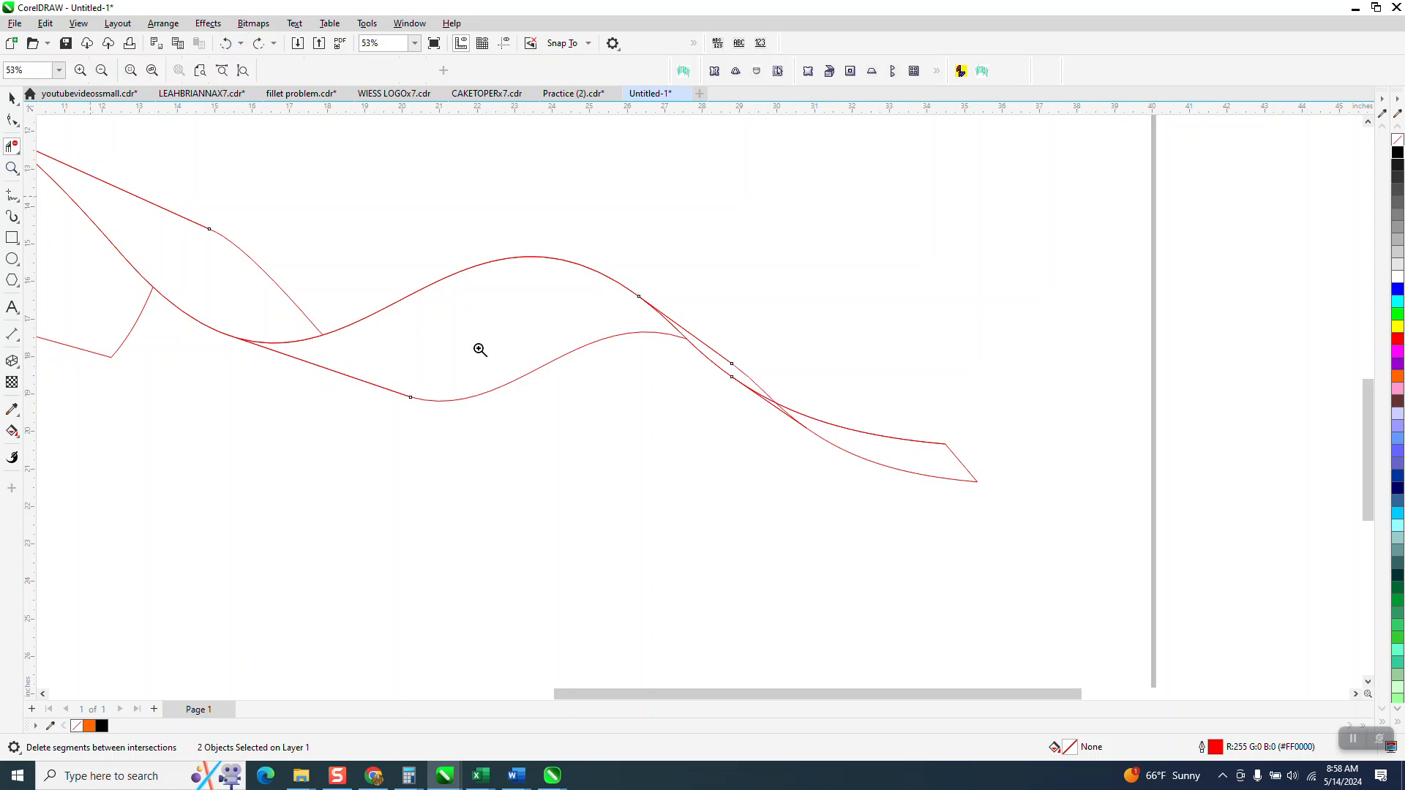
{"action": "left_click_drag", "start_coordinate": [714, 365], "coordinate": [881, 498]}
{"action": "scroll", "coordinate": [682, 406], "scroll_direction": "down", "scroll_amount": 1}
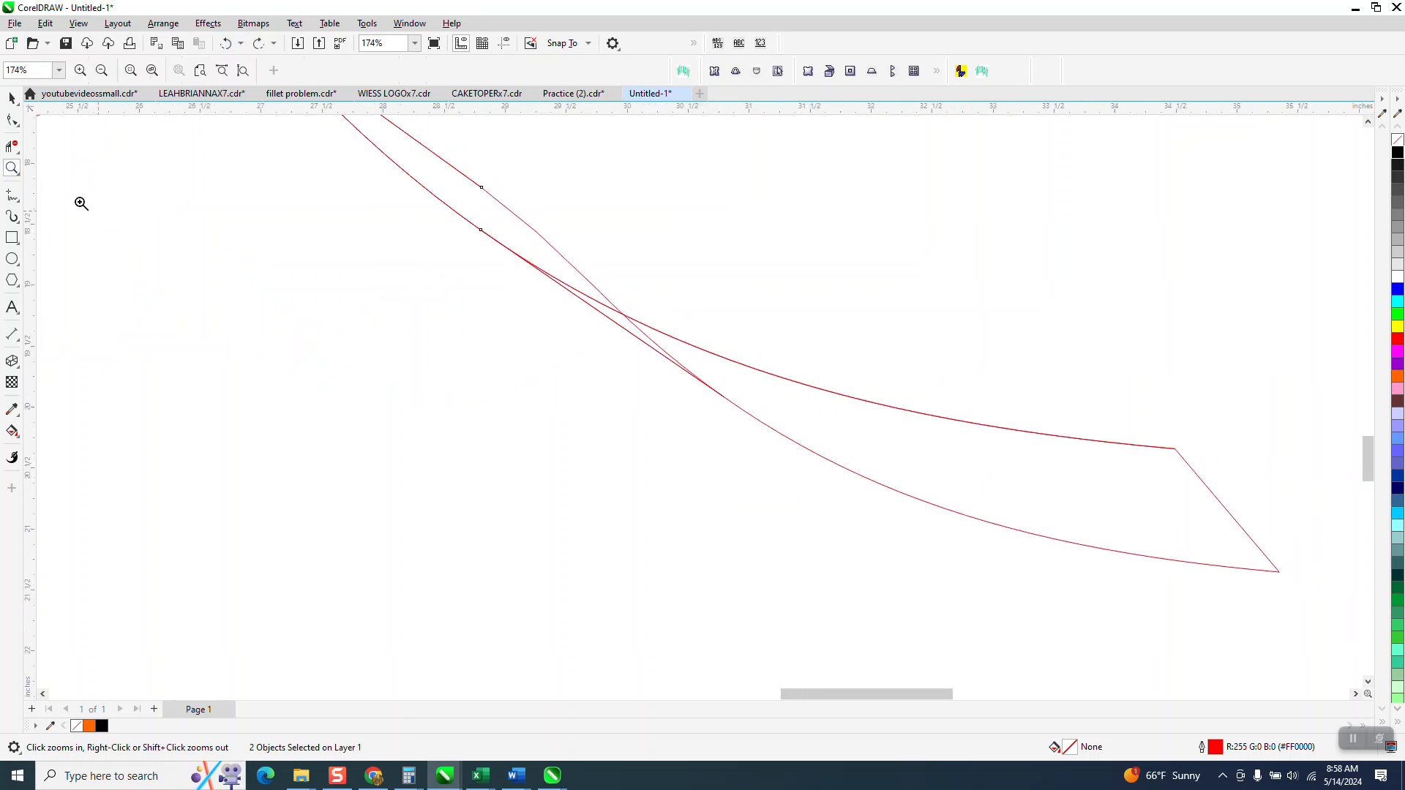
{"action": "left_click", "coordinate": [6, 144]}
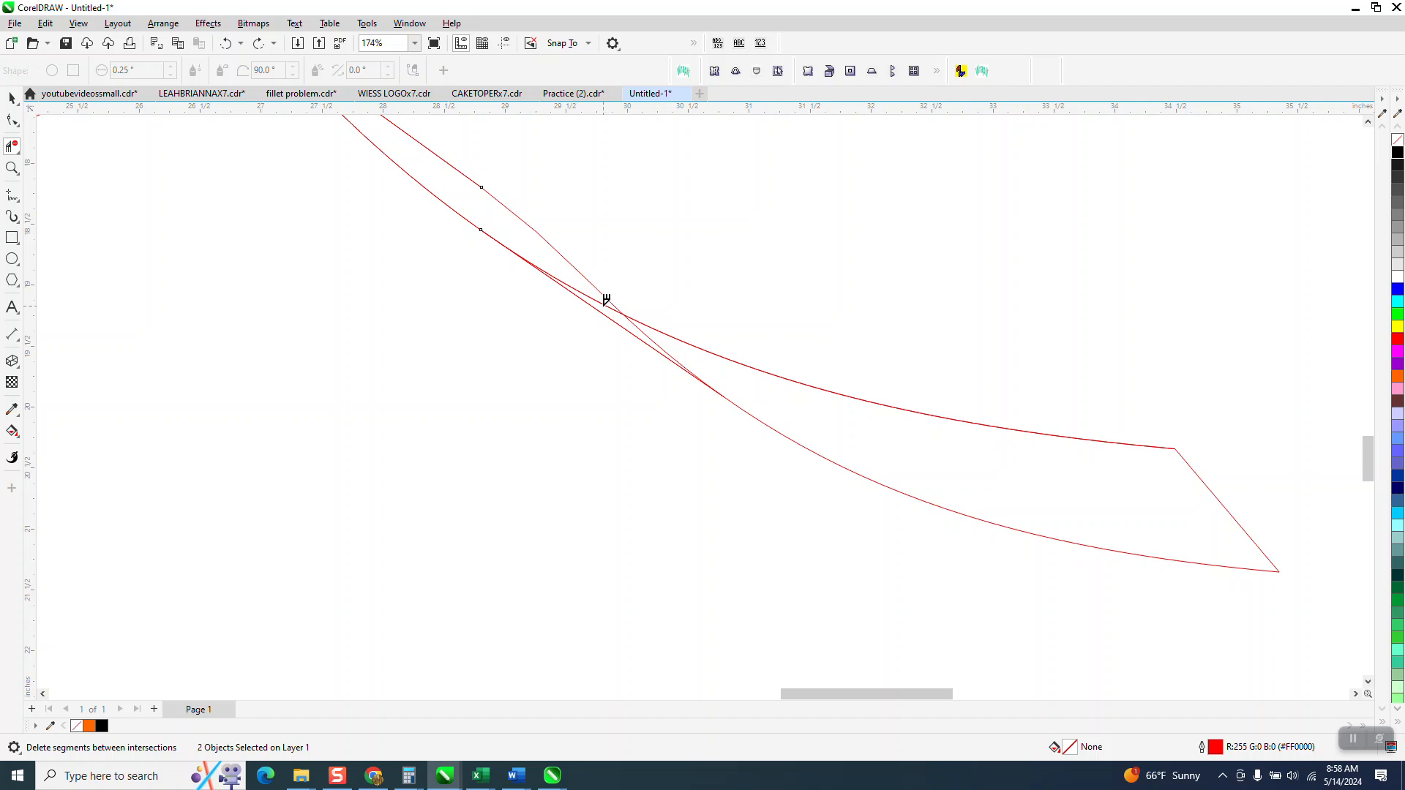
{"action": "left_click", "coordinate": [695, 373]}
{"action": "scroll", "coordinate": [704, 379], "scroll_direction": "down", "scroll_amount": 7}
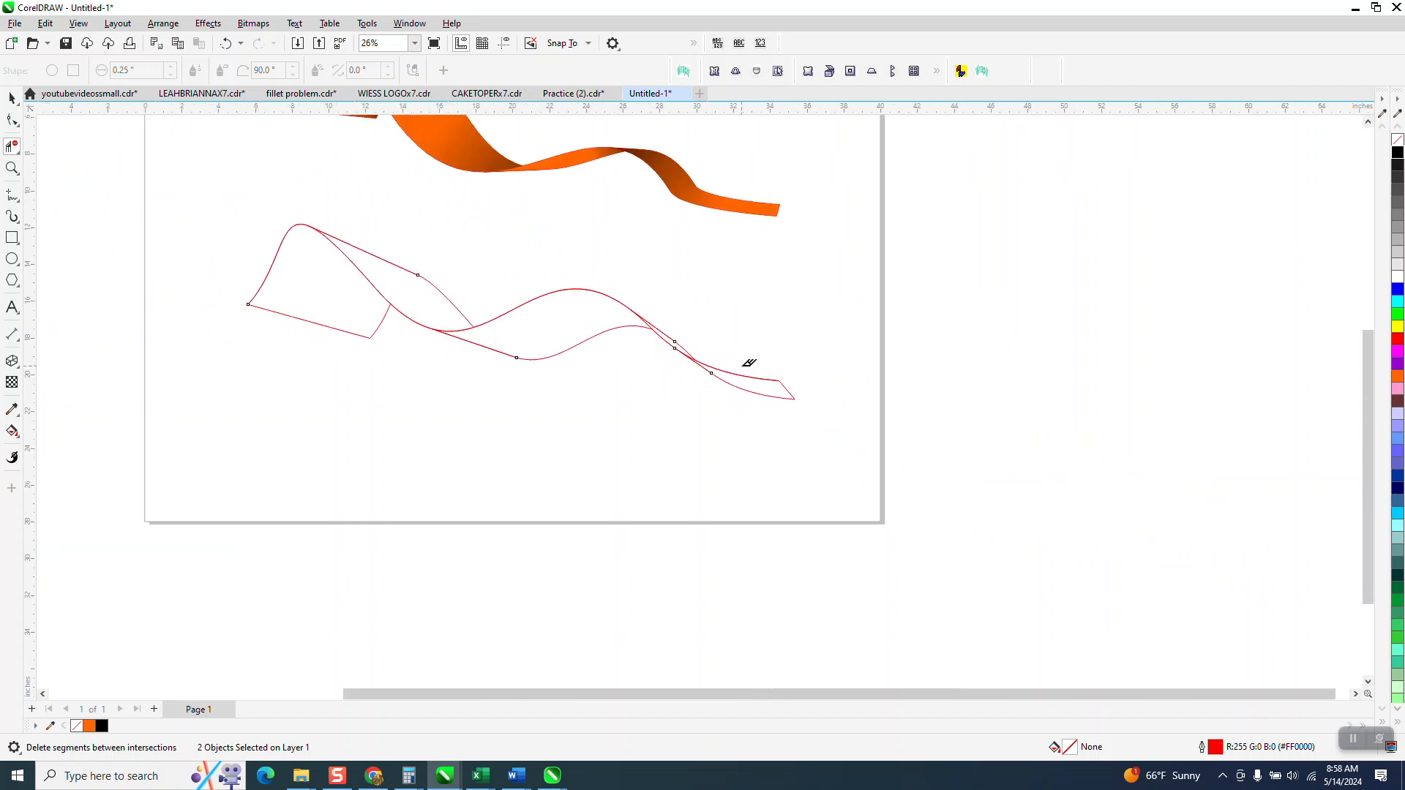
- Draw a rectangle about 31.4 by 15.5 inches around the trimmed ribbon outline
{"action": "scroll", "coordinate": [748, 363], "scroll_direction": "down", "scroll_amount": 1}
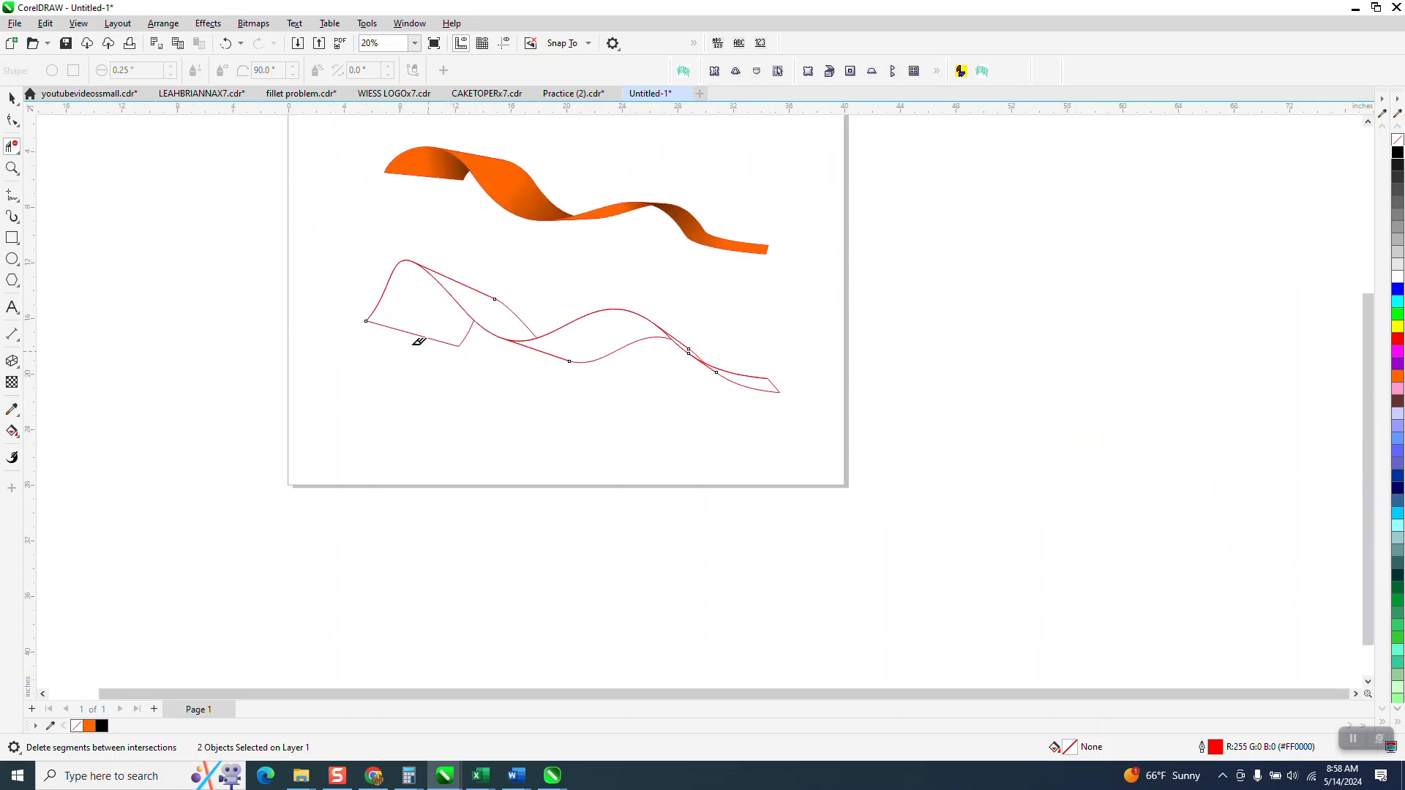
{"action": "left_click", "coordinate": [11, 237]}
{"action": "left_click_drag", "start_coordinate": [357, 235], "coordinate": [793, 452]}
- Smart Fill the enclosed sections of the ribbon outline with orange and no outline
{"action": "left_click", "coordinate": [11, 431]}
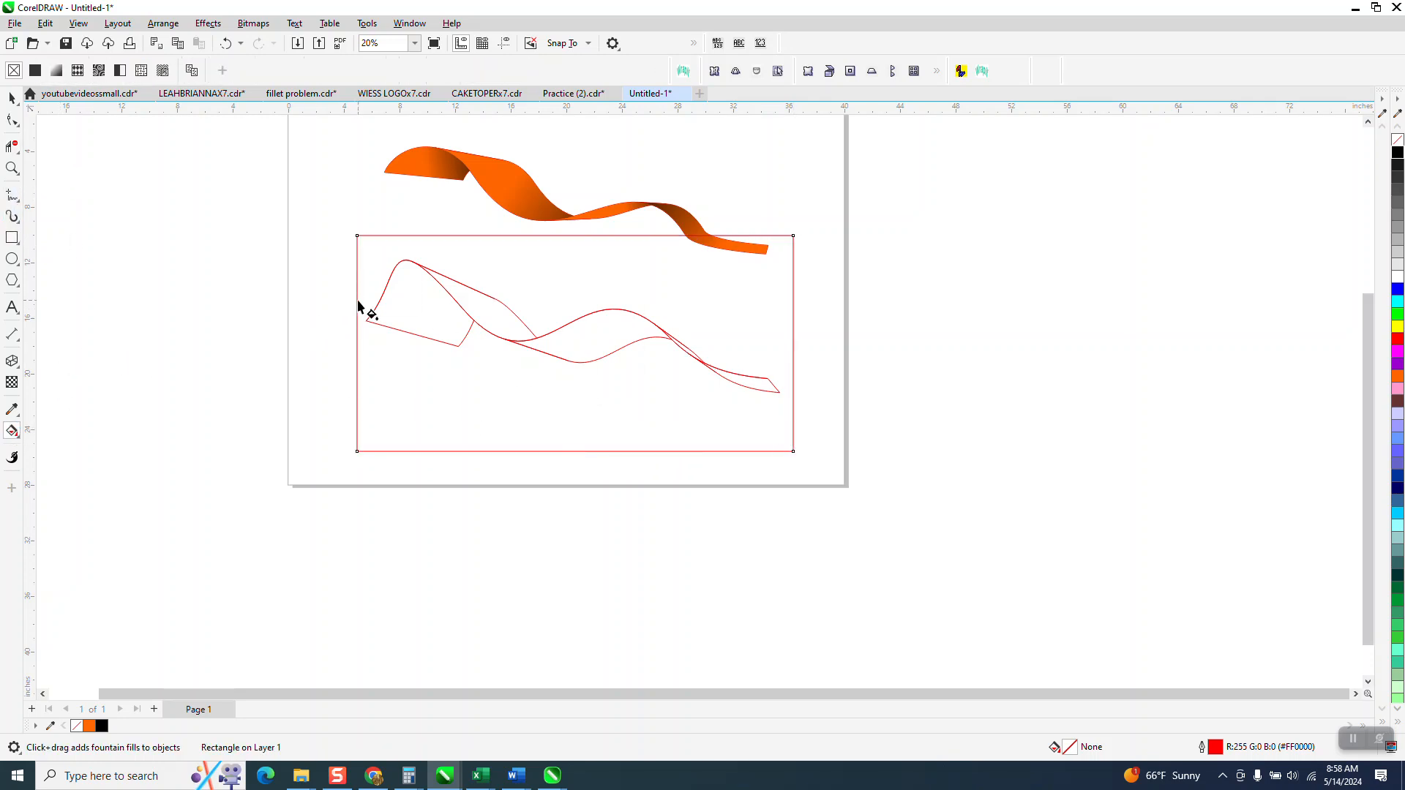
{"action": "left_click", "coordinate": [19, 436]}
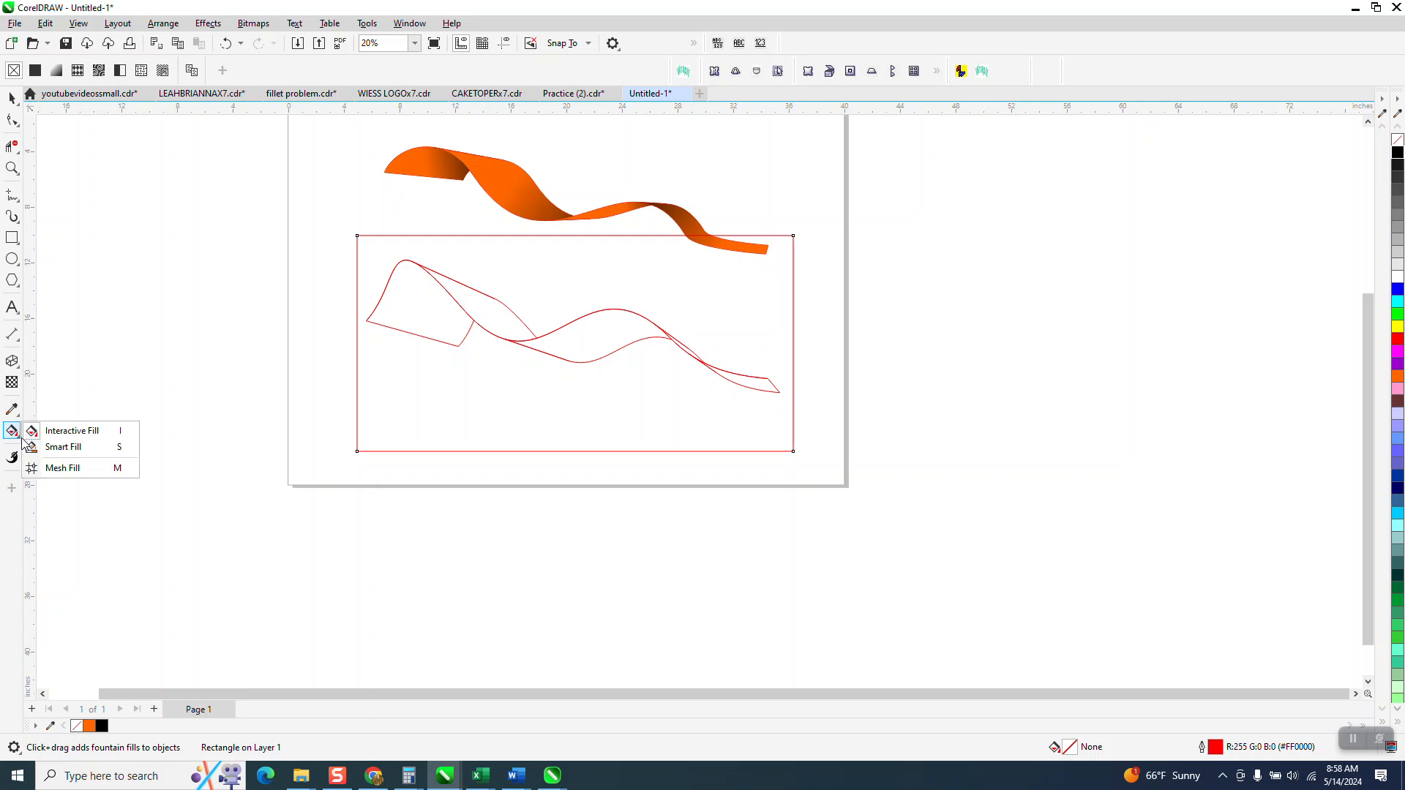
{"action": "left_click", "coordinate": [57, 448]}
{"action": "left_click", "coordinate": [418, 323]}
{"action": "left_click", "coordinate": [486, 314]}
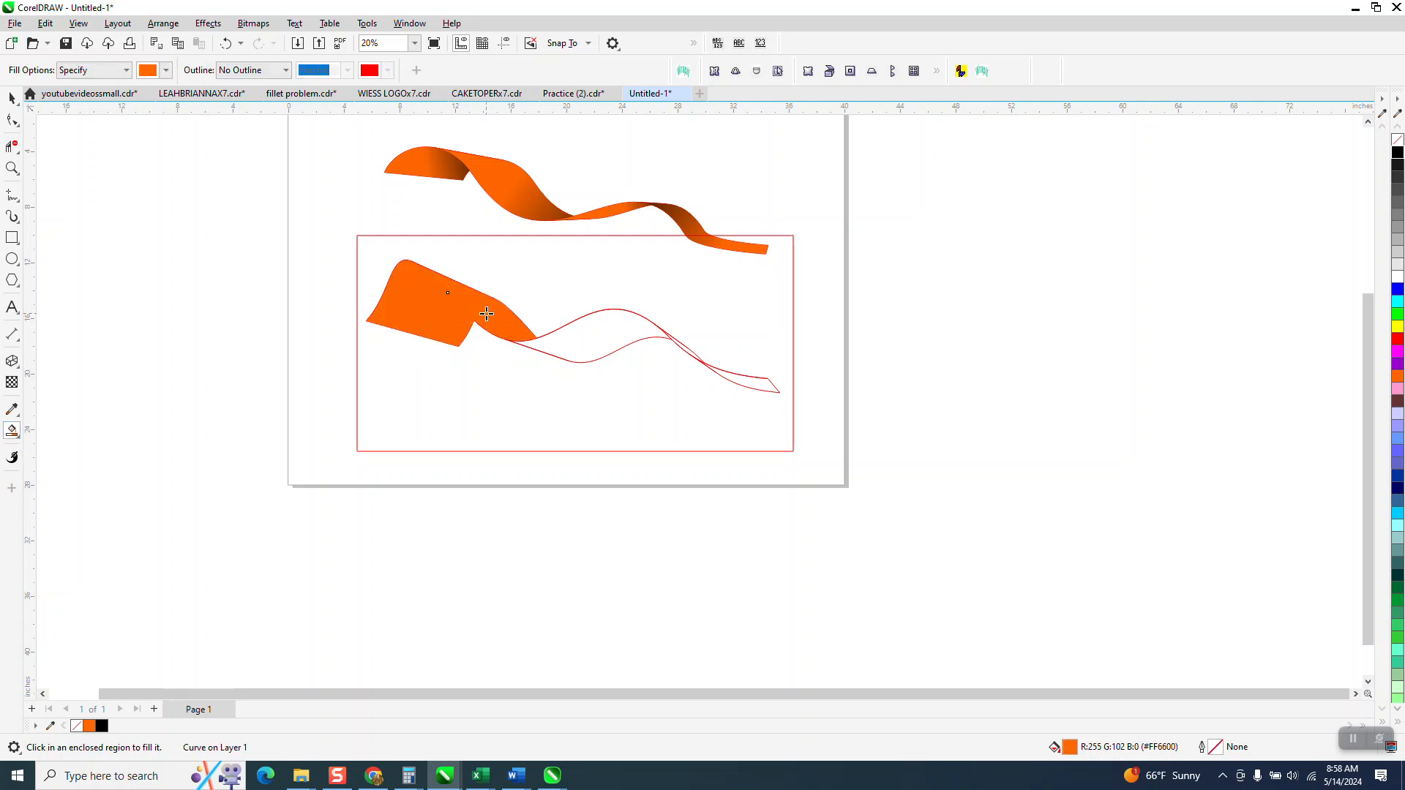
{"action": "left_click", "coordinate": [578, 340]}
{"action": "left_click", "coordinate": [761, 388]}
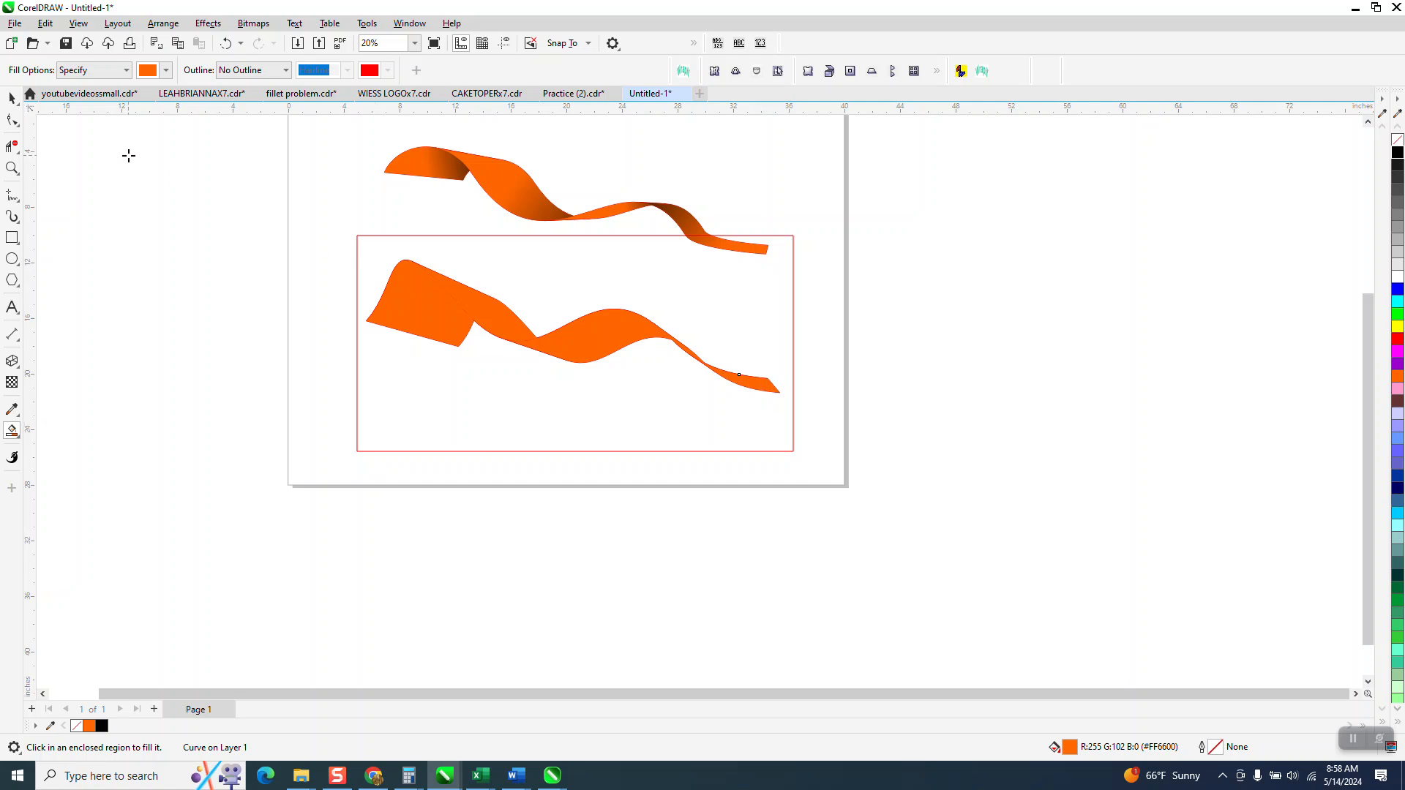
- Undo the orange Smart Fills on the ribbon sections
{"action": "left_click", "coordinate": [15, 97]}
{"action": "left_click", "coordinate": [226, 44]}
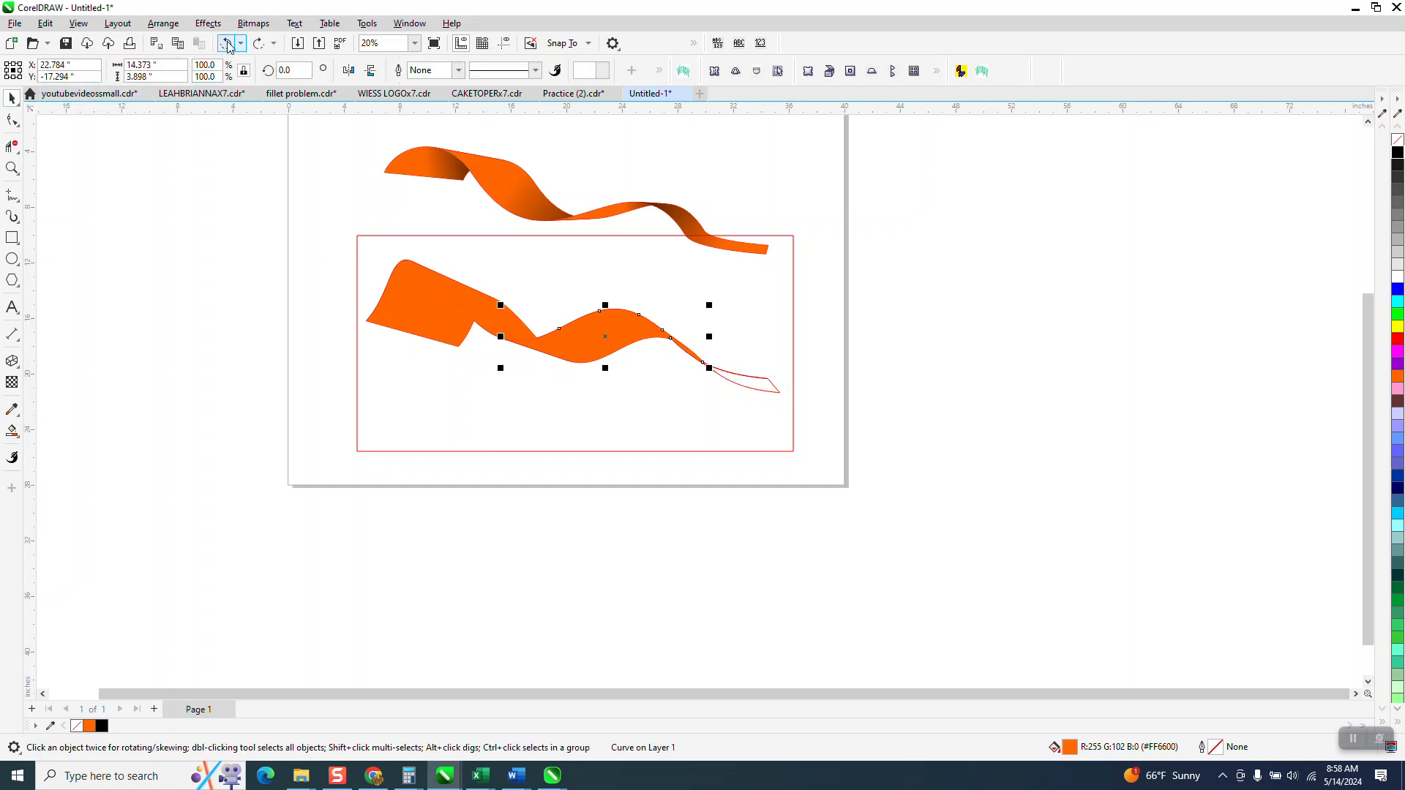
{"action": "left_click", "coordinate": [226, 44]}
{"action": "left_click", "coordinate": [226, 44]}
{"action": "left_click", "coordinate": [226, 44]}
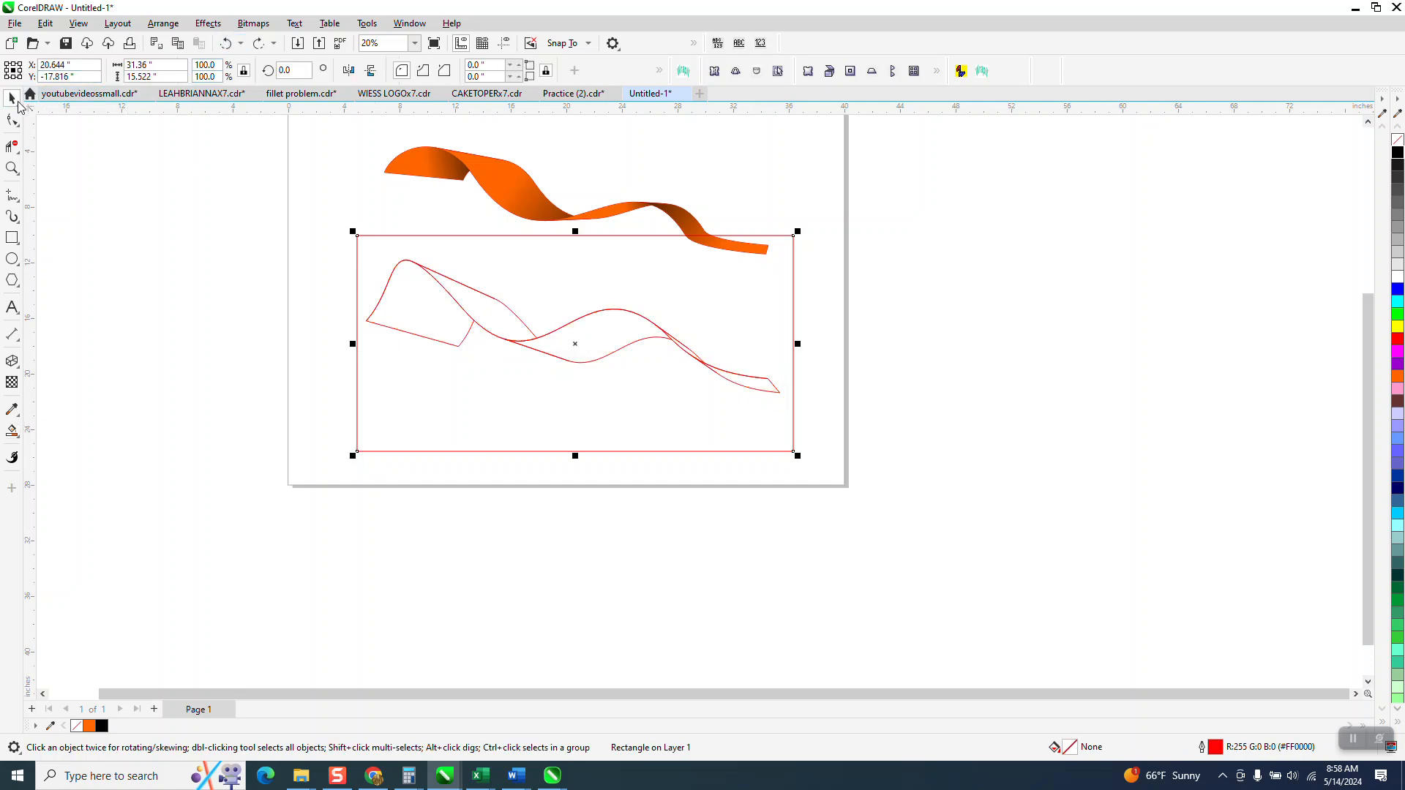
- Move the trimmed extrusion outline below the page and the original wavy curve off the page's right side
{"action": "left_click", "coordinate": [382, 283]}
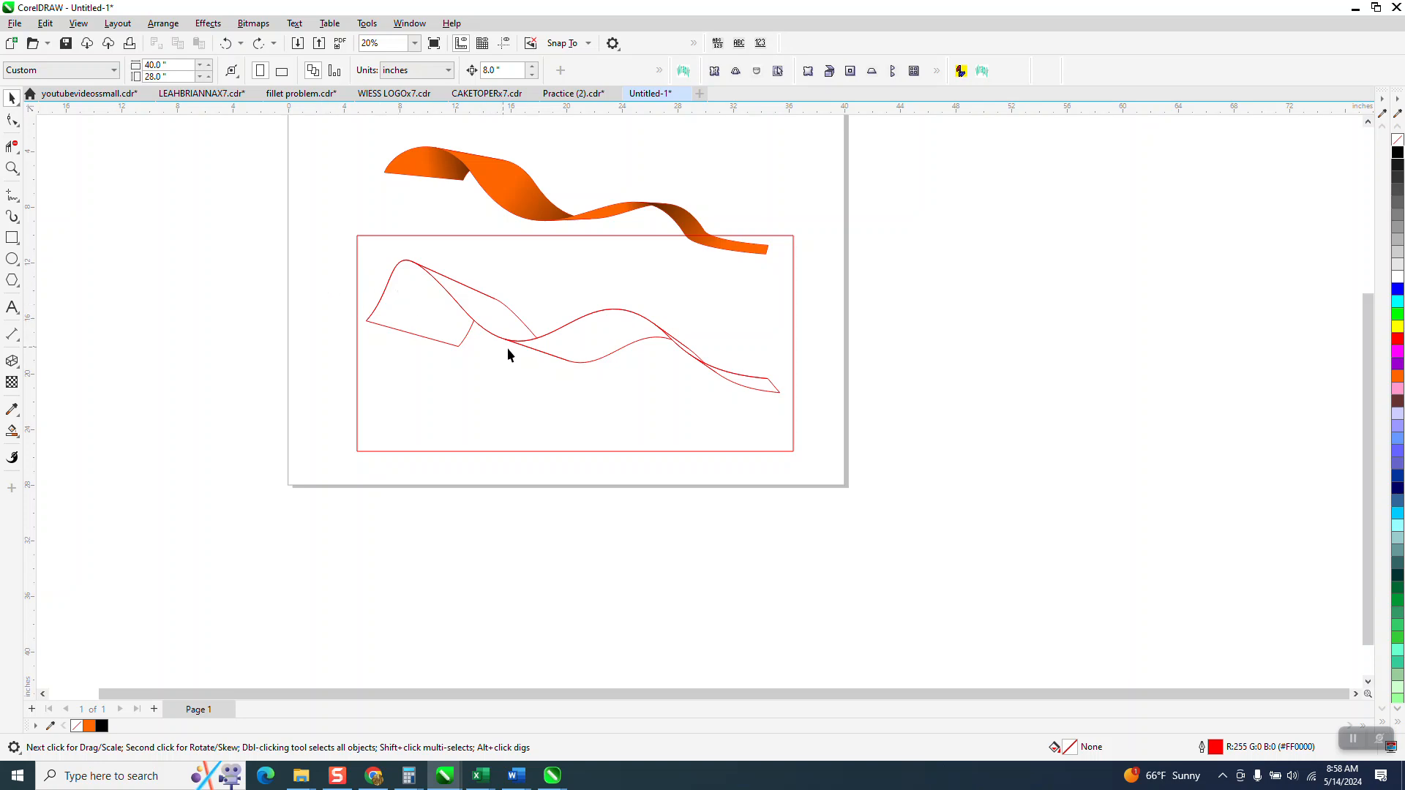
{"action": "left_click", "coordinate": [533, 350]}
{"action": "left_click_drag", "start_coordinate": [533, 349], "coordinate": [524, 585]}
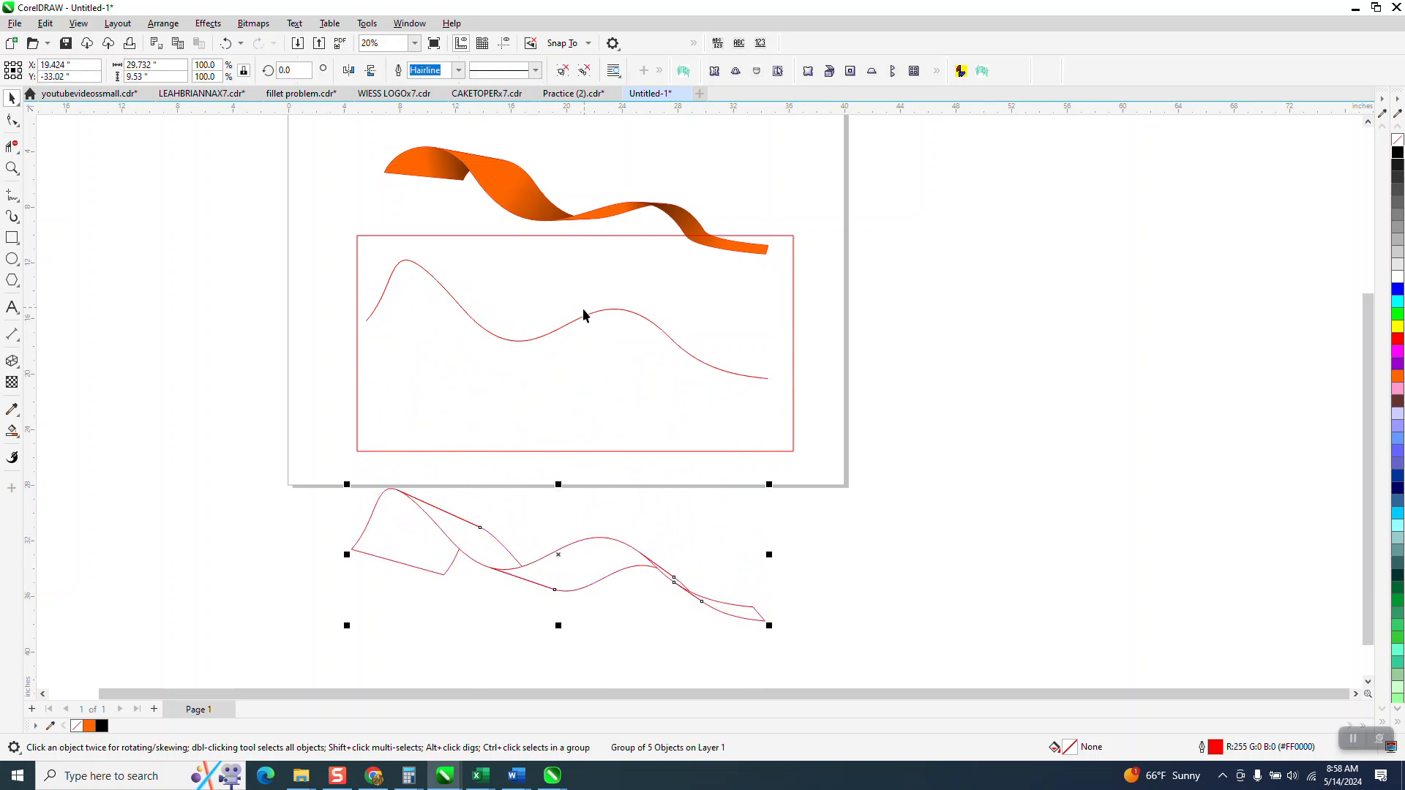
{"action": "left_click_drag", "start_coordinate": [581, 318], "coordinate": [1073, 216]}
- Move the trimmed extrusion outline back inside the rectangle
{"action": "left_click_drag", "start_coordinate": [323, 446], "coordinate": [331, 493]}
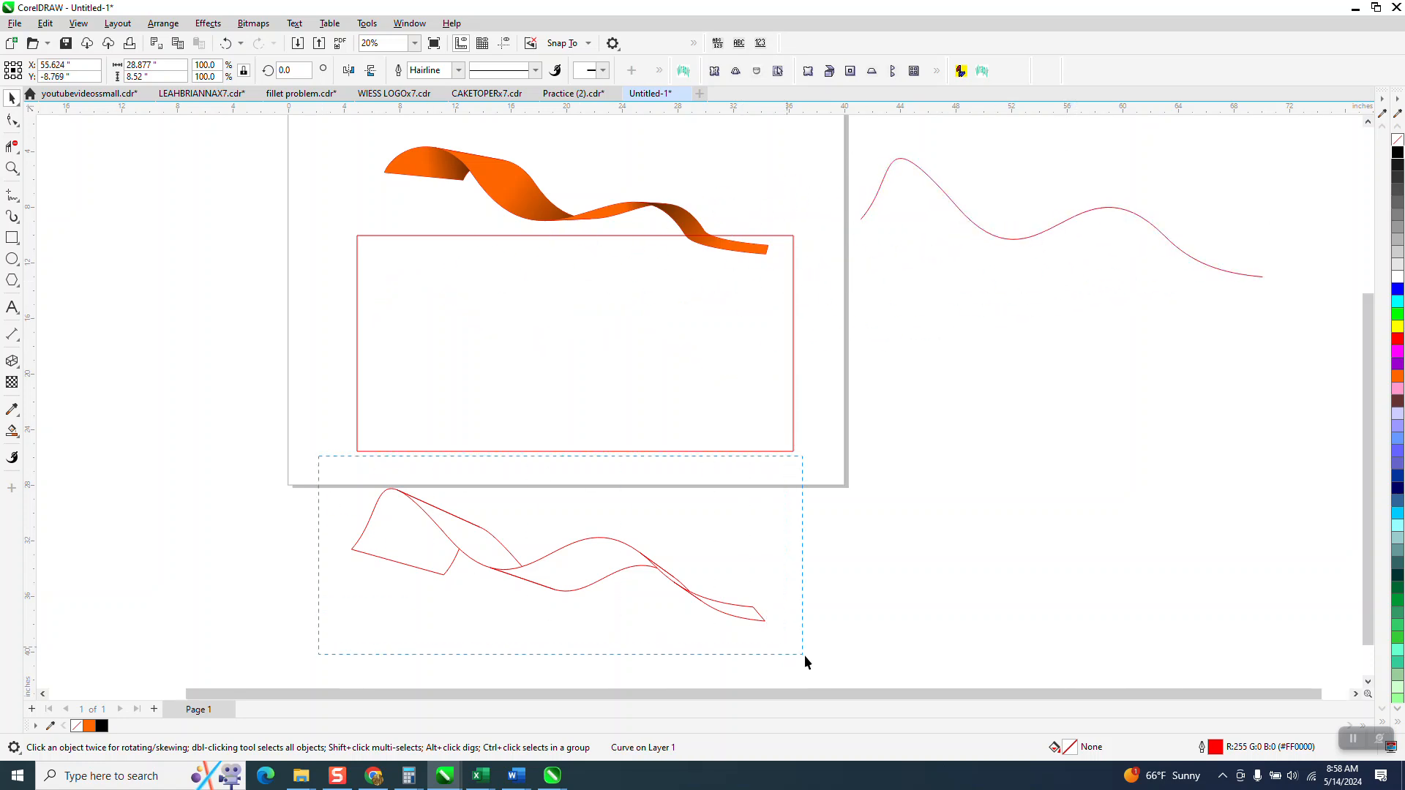
{"action": "left_click_drag", "start_coordinate": [788, 647], "coordinate": [787, 647]}
{"action": "left_click_drag", "start_coordinate": [556, 559], "coordinate": [576, 338]}
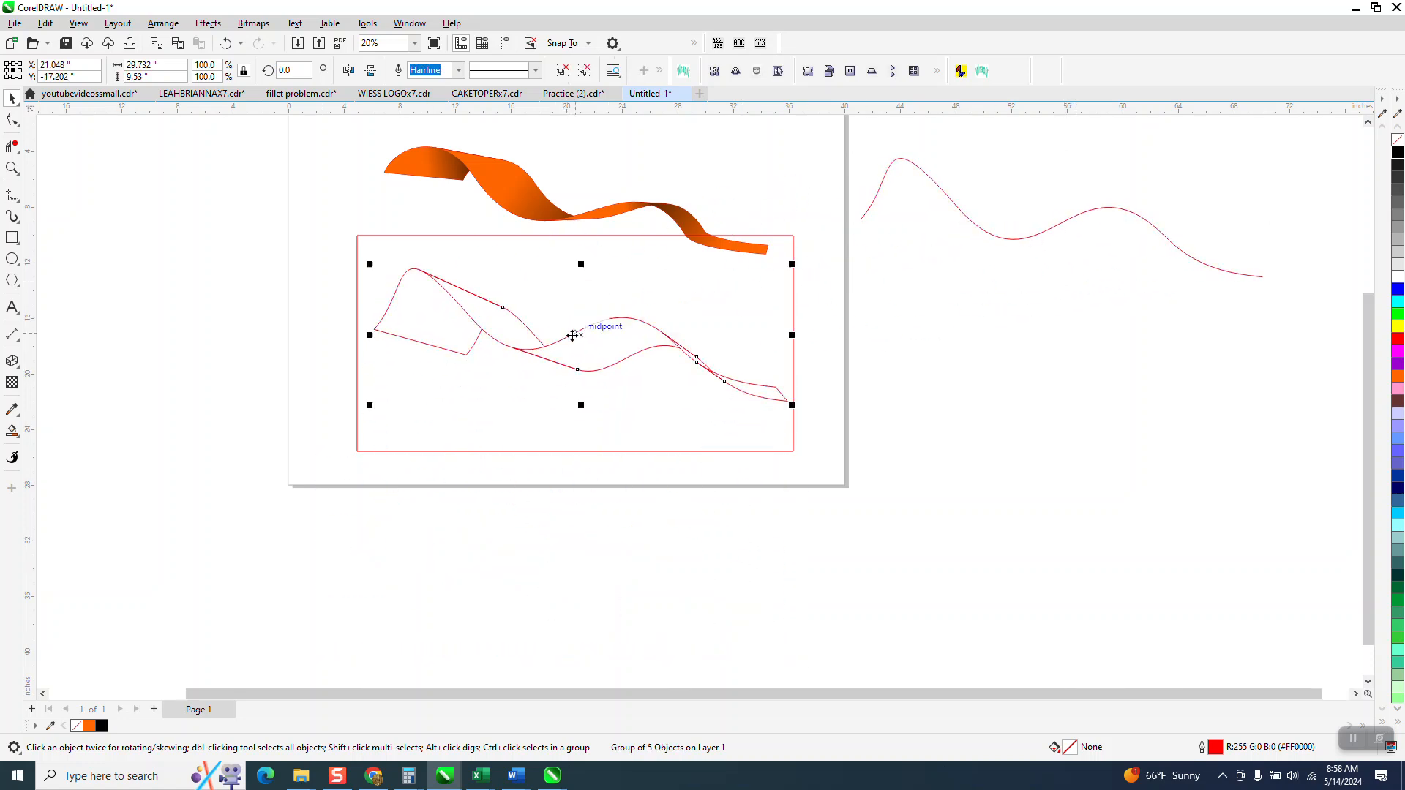
- Smart Fill every enclosed section of the ribbon outline inside the rectangle with orange and no outline
{"action": "left_click", "coordinate": [405, 352]}
{"action": "left_click", "coordinate": [511, 330]}
{"action": "left_click", "coordinate": [606, 352]}
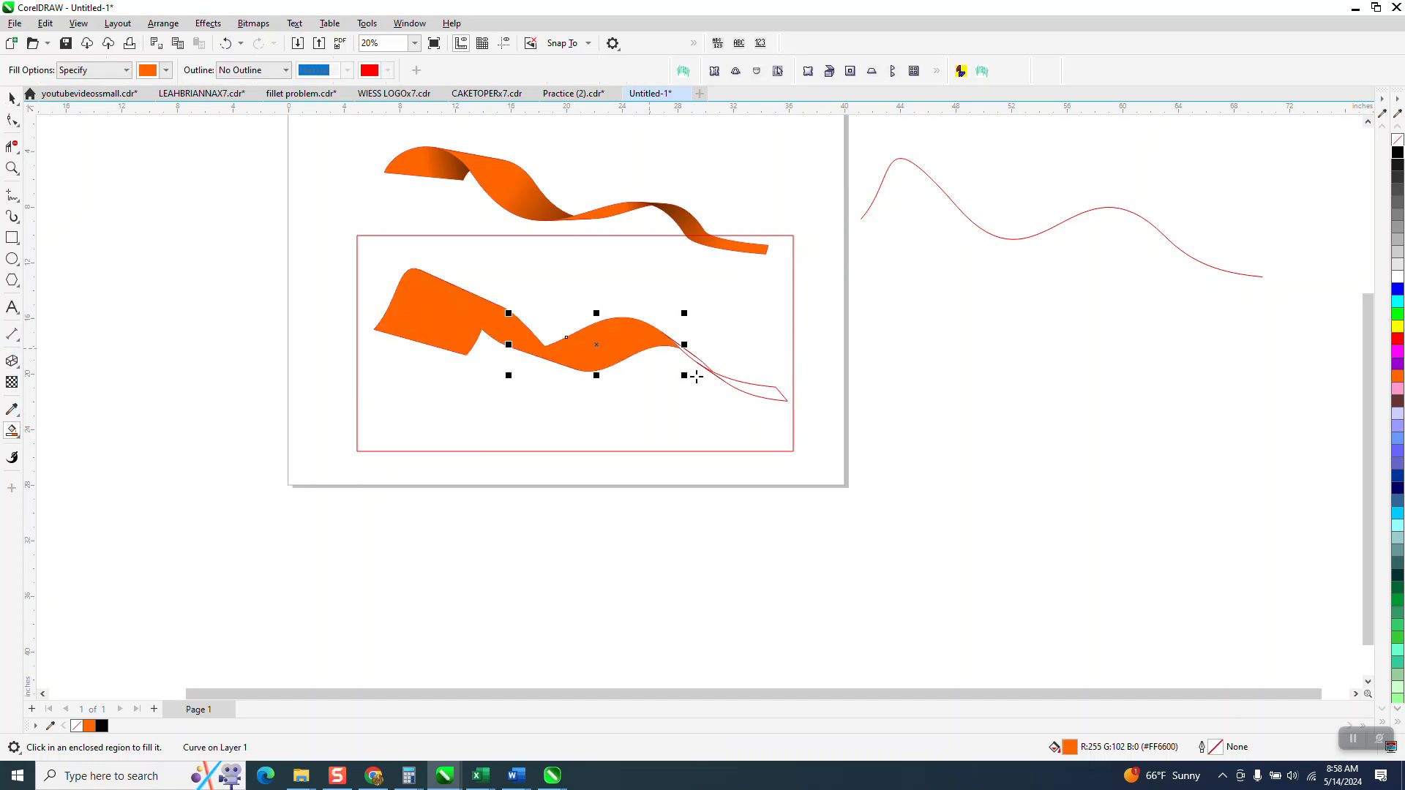
{"action": "left_click", "coordinate": [726, 373]}
{"action": "left_click", "coordinate": [700, 361]}
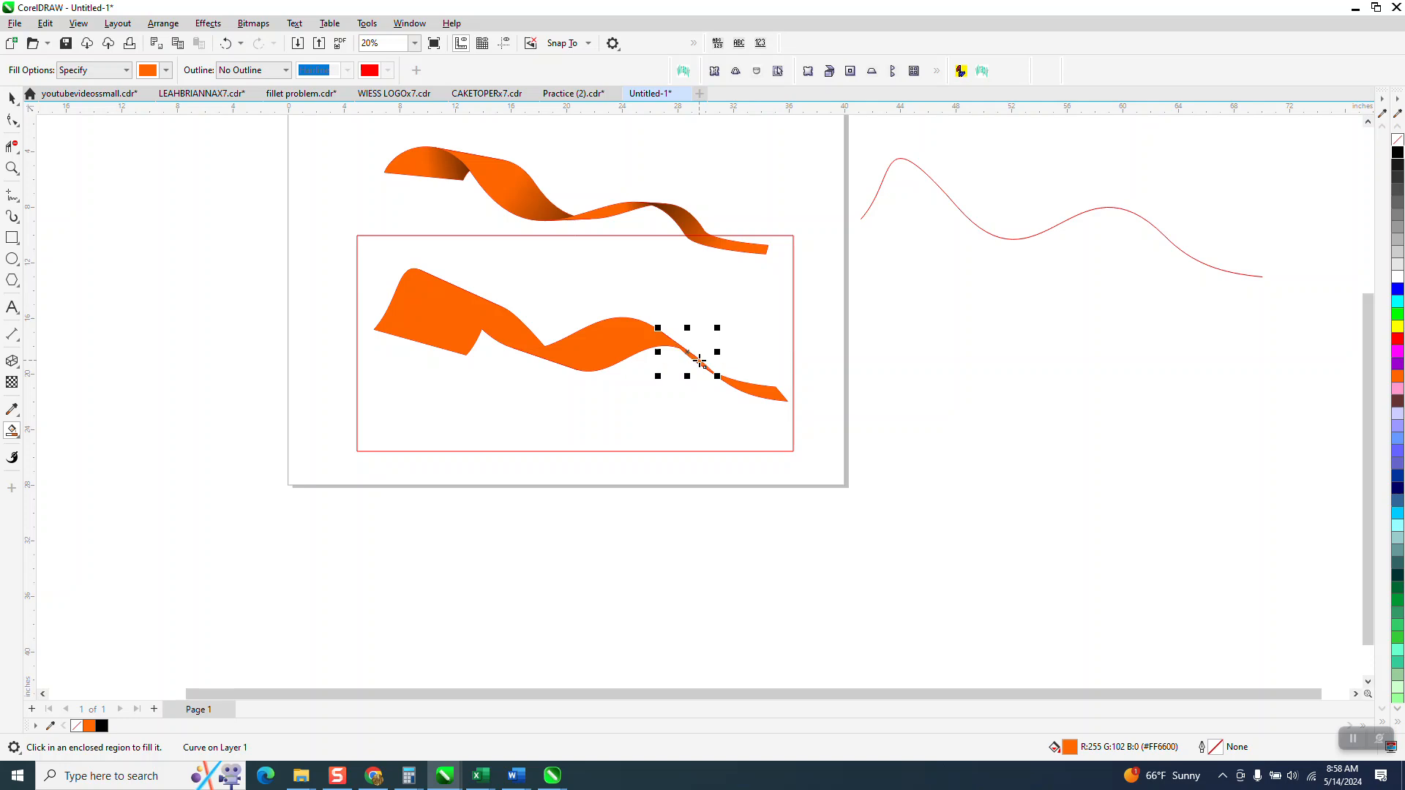
- Draw a new freehand wavy curve about 34.9 by 7 inches below the page
{"action": "left_click", "coordinate": [15, 198]}
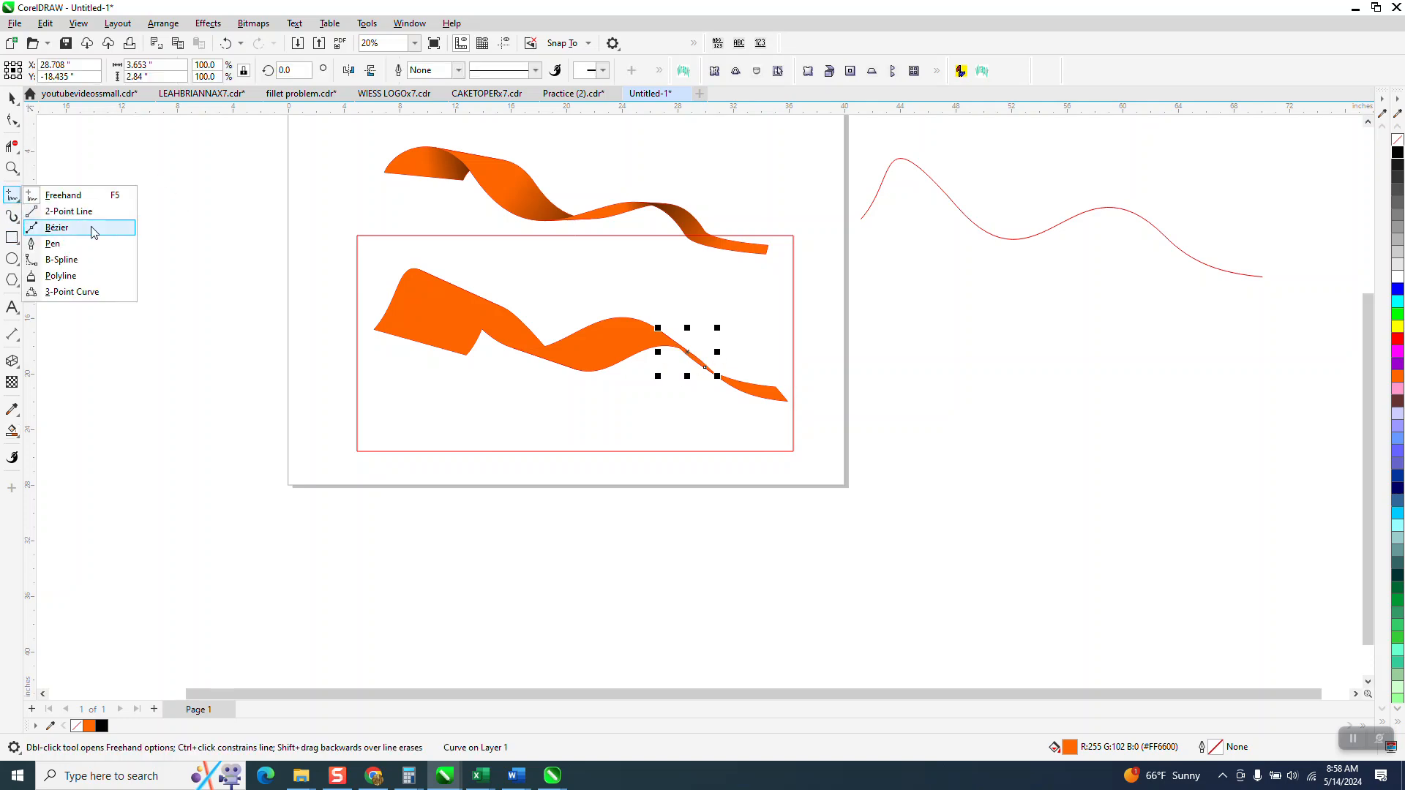
{"action": "left_click", "coordinate": [69, 197]}
{"action": "mouse_move", "coordinate": [371, 568]}
{"action": "left_mouse_down"}
{"action": "mouse_move", "coordinate": [387, 541]}
{"action": "mouse_move", "coordinate": [452, 513]}
{"action": "mouse_move", "coordinate": [504, 566]}
{"action": "mouse_move", "coordinate": [564, 585]}
{"action": "mouse_move", "coordinate": [707, 540]}
{"action": "mouse_move", "coordinate": [751, 600]}
{"action": "mouse_move", "coordinate": [855, 607]}
{"action": "left_mouse_up"}
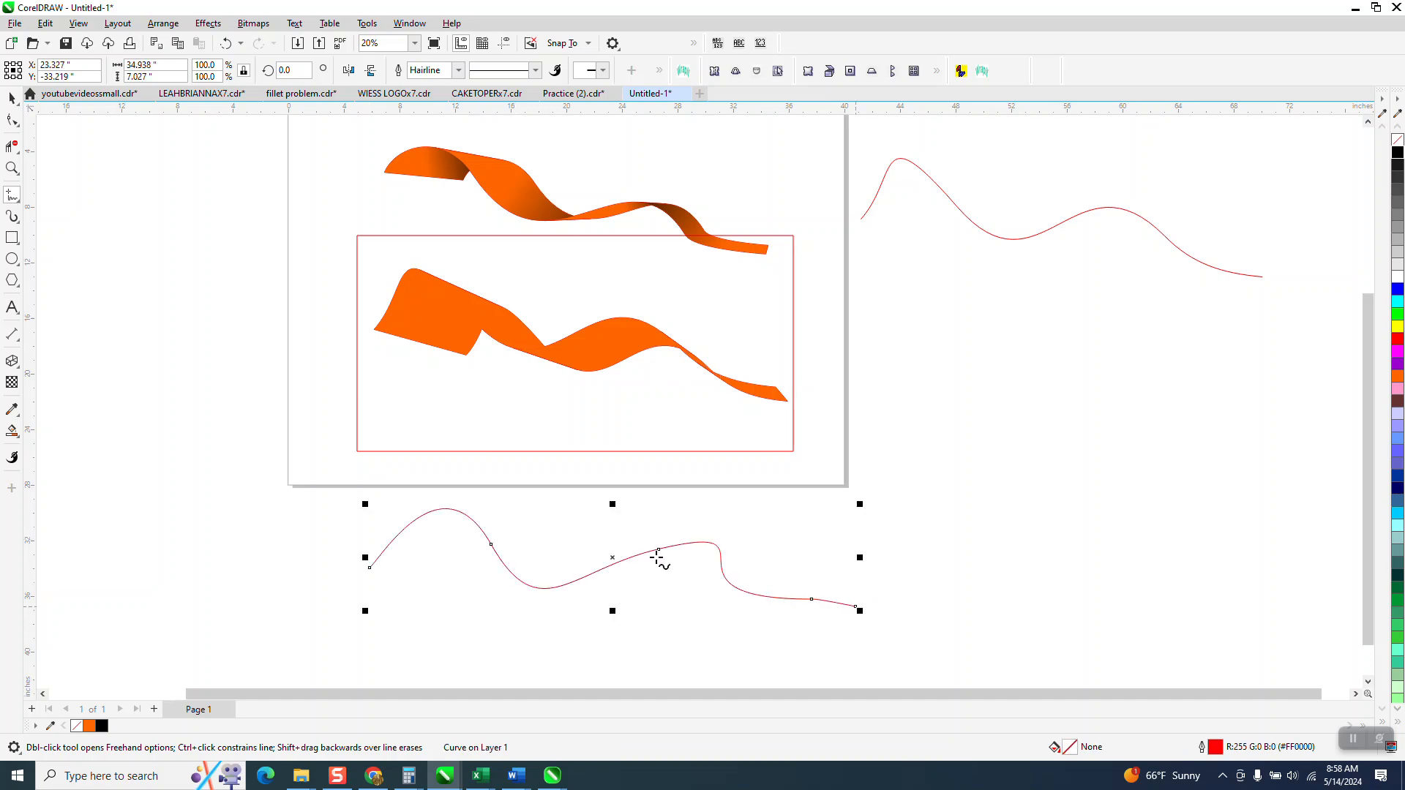
- Extrude the new freehand curve toward a vanishing point at about 13.7, -4.6 in
{"action": "left_click", "coordinate": [12, 97]}
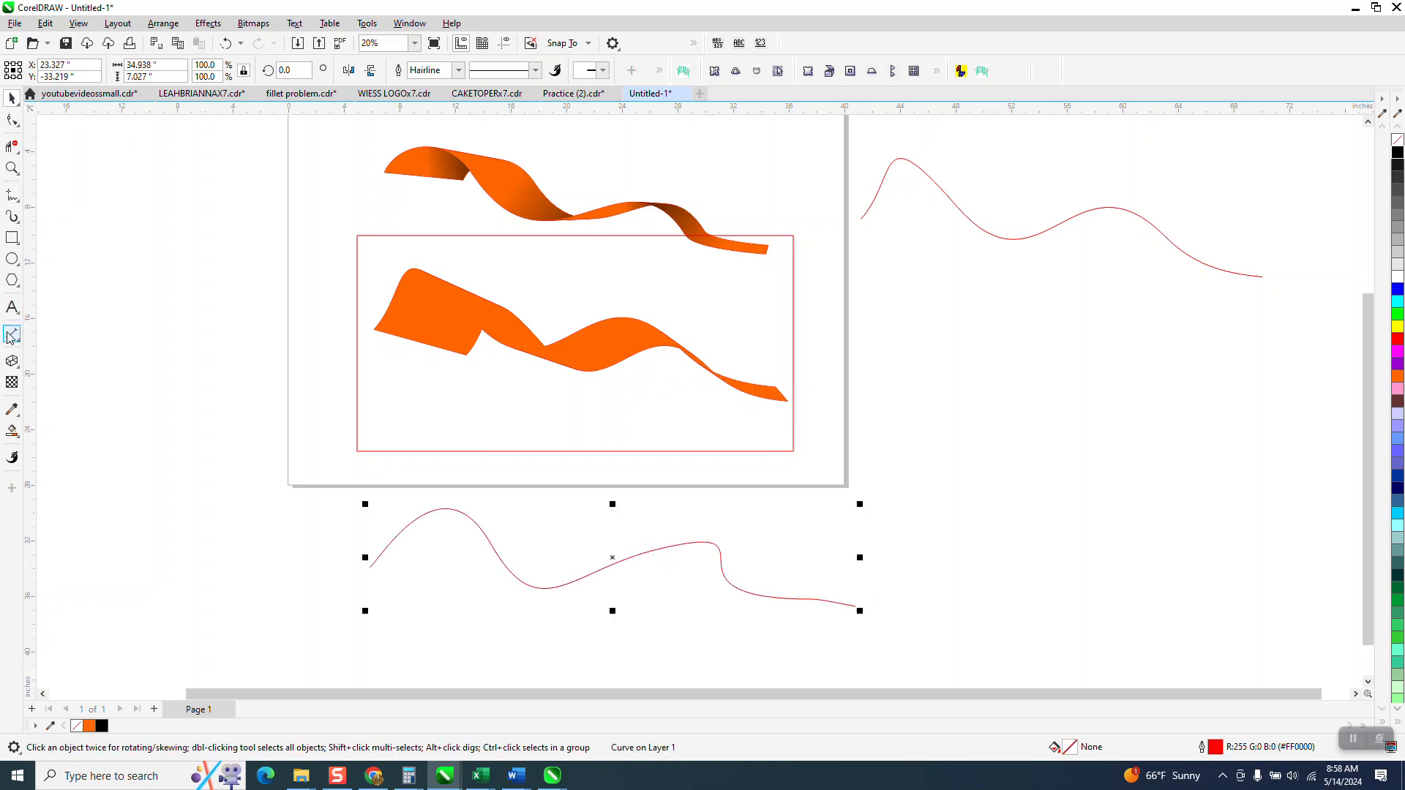
{"action": "left_click", "coordinate": [13, 359]}
{"action": "left_click_drag", "start_coordinate": [521, 574], "coordinate": [790, 617]}
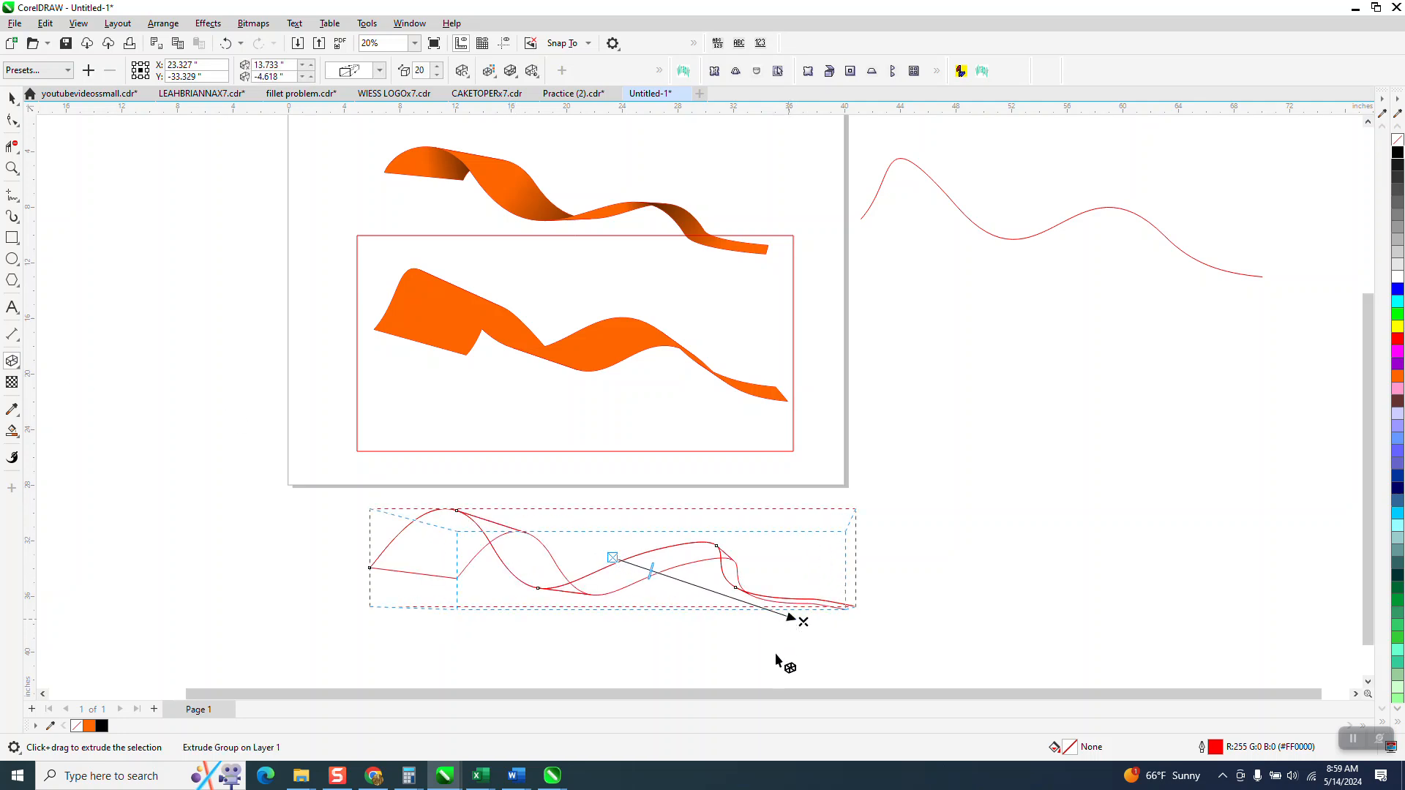
- Adjust the new extrusion's vanishing point to about 13.0, -6.9 in and break the extrude group apart
{"action": "left_click_drag", "start_coordinate": [790, 623], "coordinate": [780, 655]}
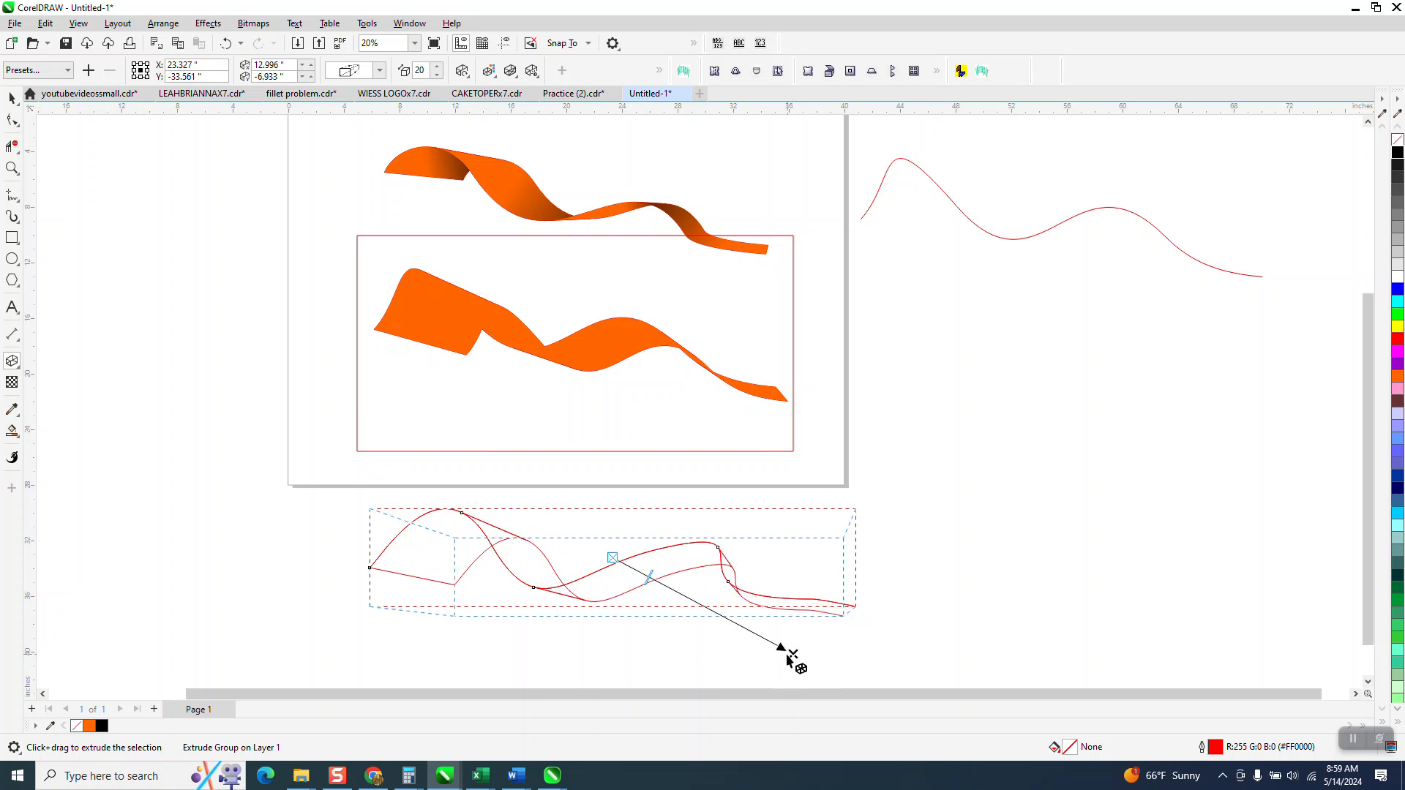
{"action": "left_click", "coordinate": [12, 97]}
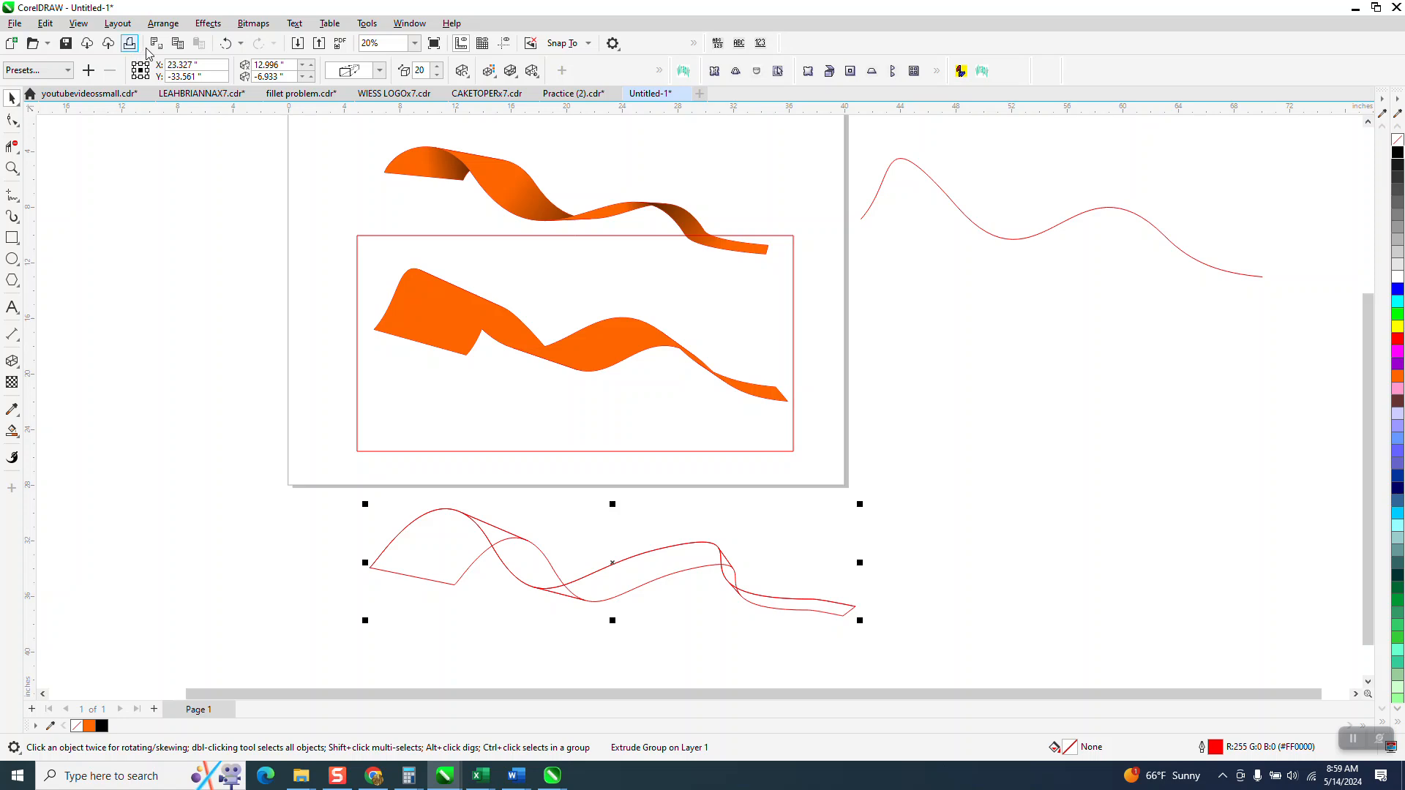
{"action": "left_click", "coordinate": [162, 25]}
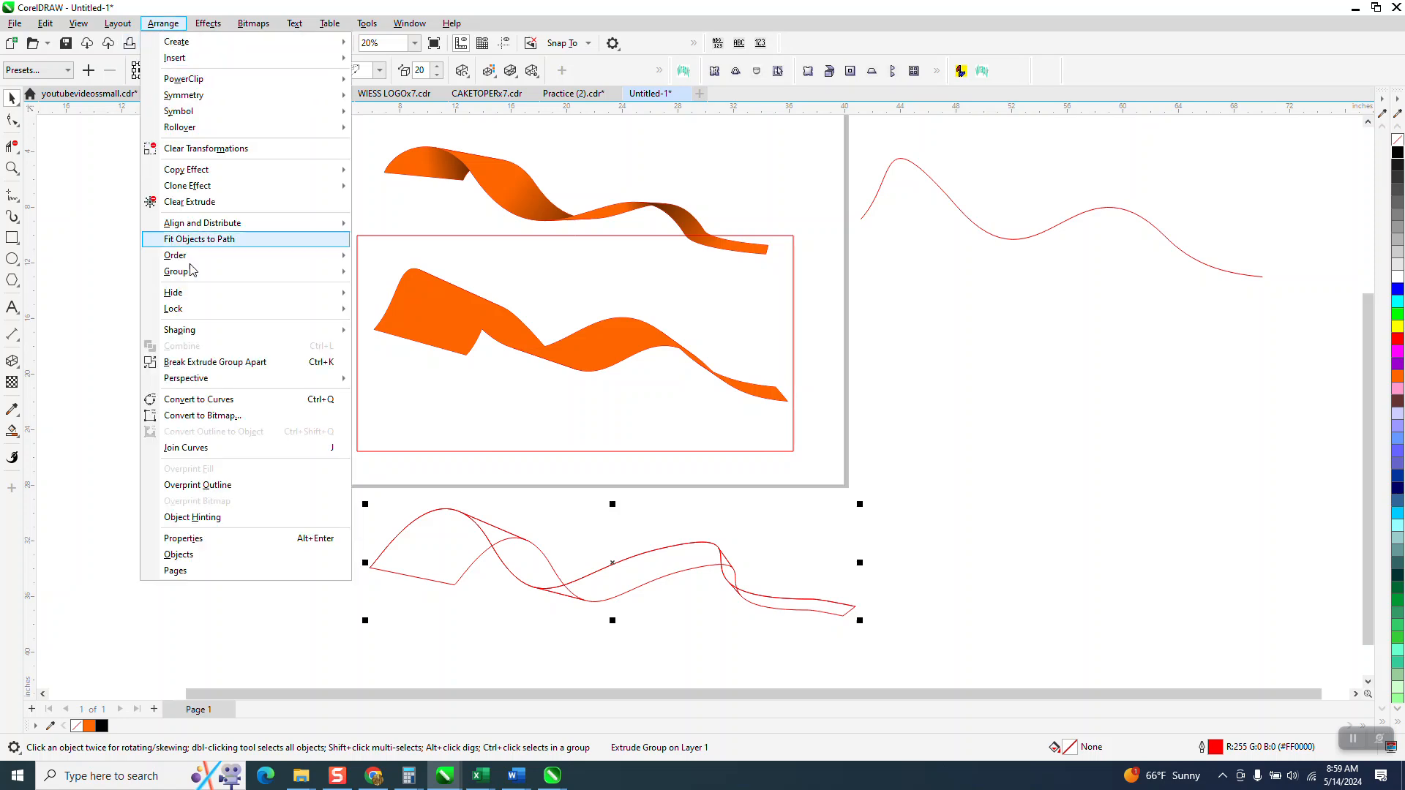
{"action": "left_click", "coordinate": [204, 366]}
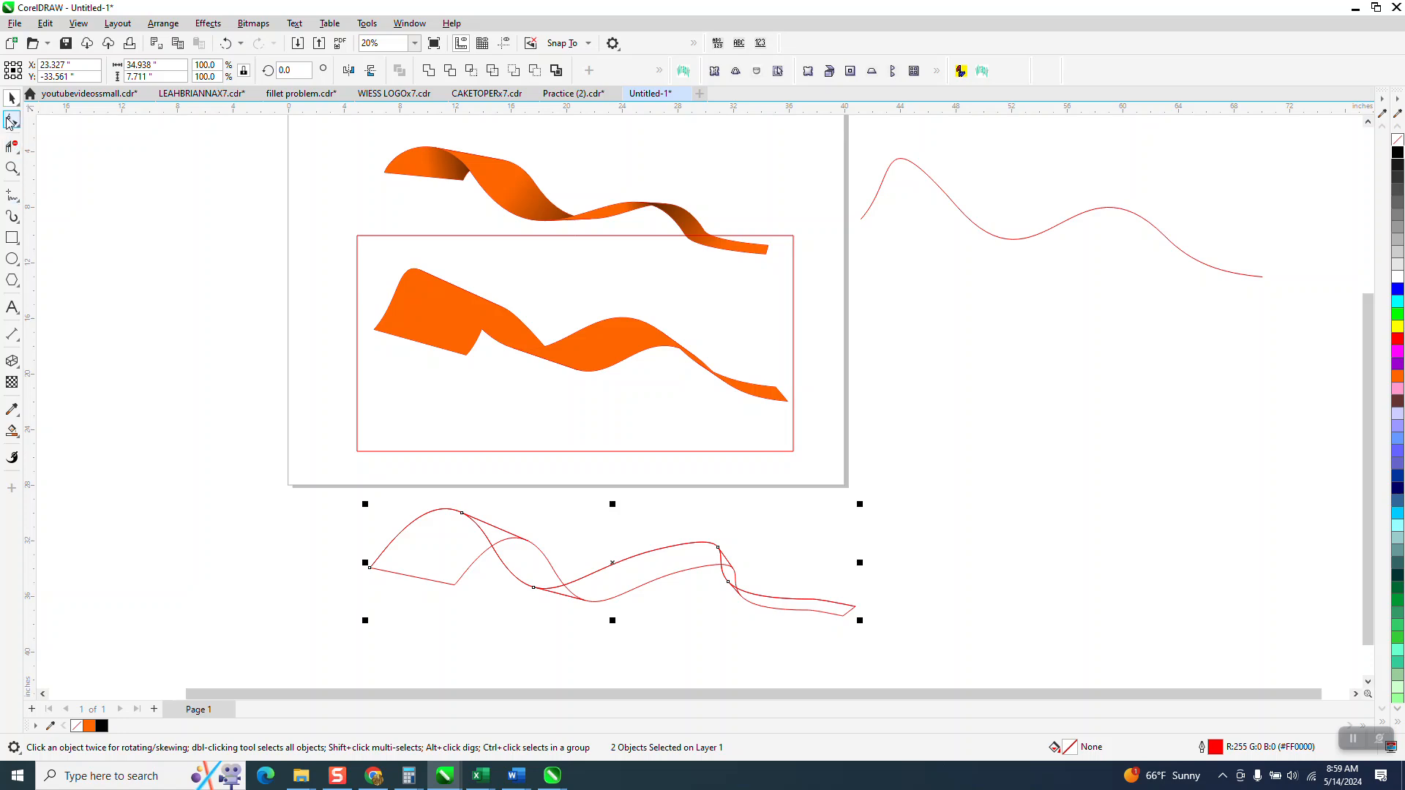
- Move the original wavy curve off the extrusion, placing it higher and across the page's right edge
{"action": "left_click", "coordinate": [344, 621]}
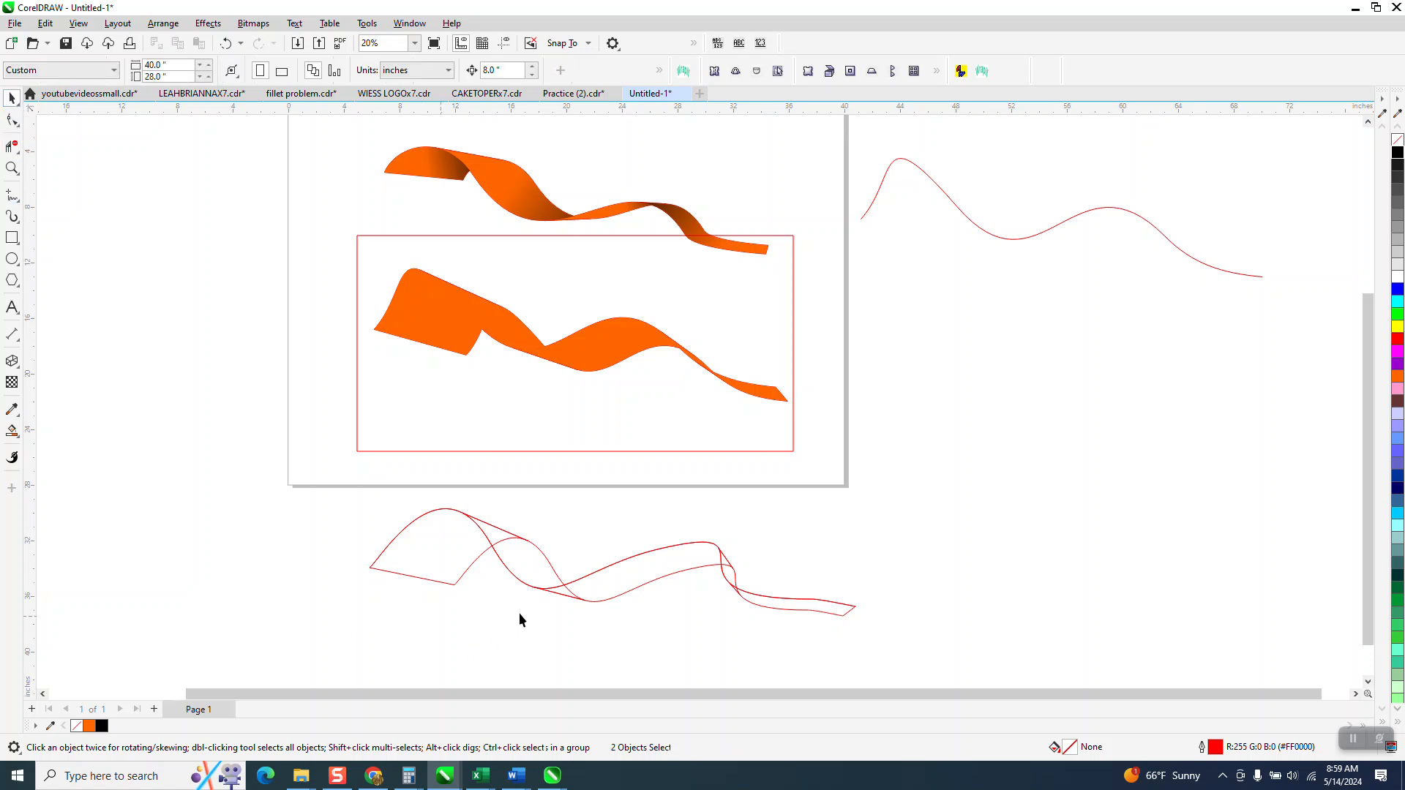
{"action": "left_click_drag", "start_coordinate": [568, 600], "coordinate": [785, 543]}
{"action": "left_click_drag", "start_coordinate": [609, 565], "coordinate": [909, 343]}
{"action": "left_click_drag", "start_coordinate": [670, 526], "coordinate": [453, 575]}
- Delete the hidden overlapping line segments of the extrusion at the first fold and the narrow right-hand twist with Virtual Segment Delete
{"action": "left_click", "coordinate": [11, 146]}
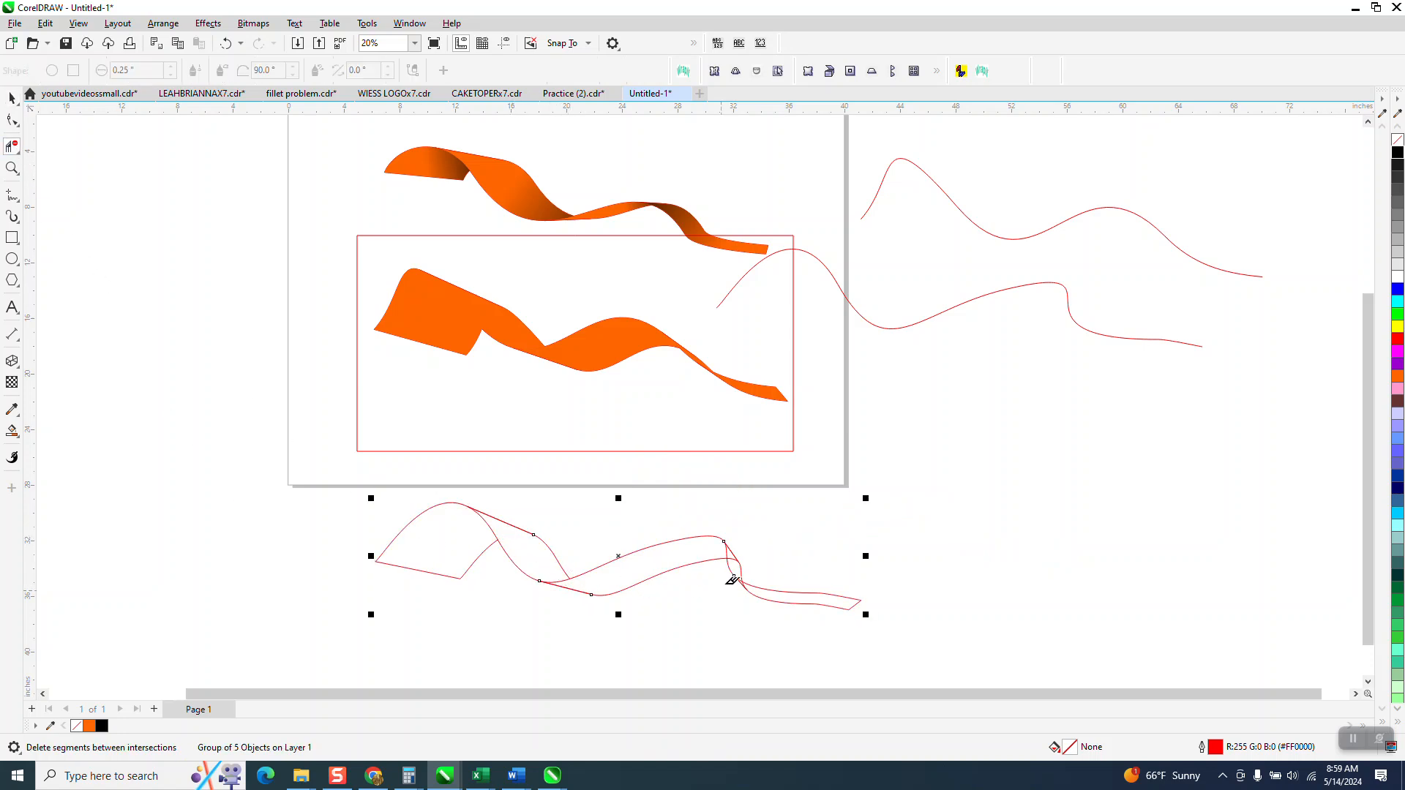
{"action": "left_click", "coordinate": [11, 168]}
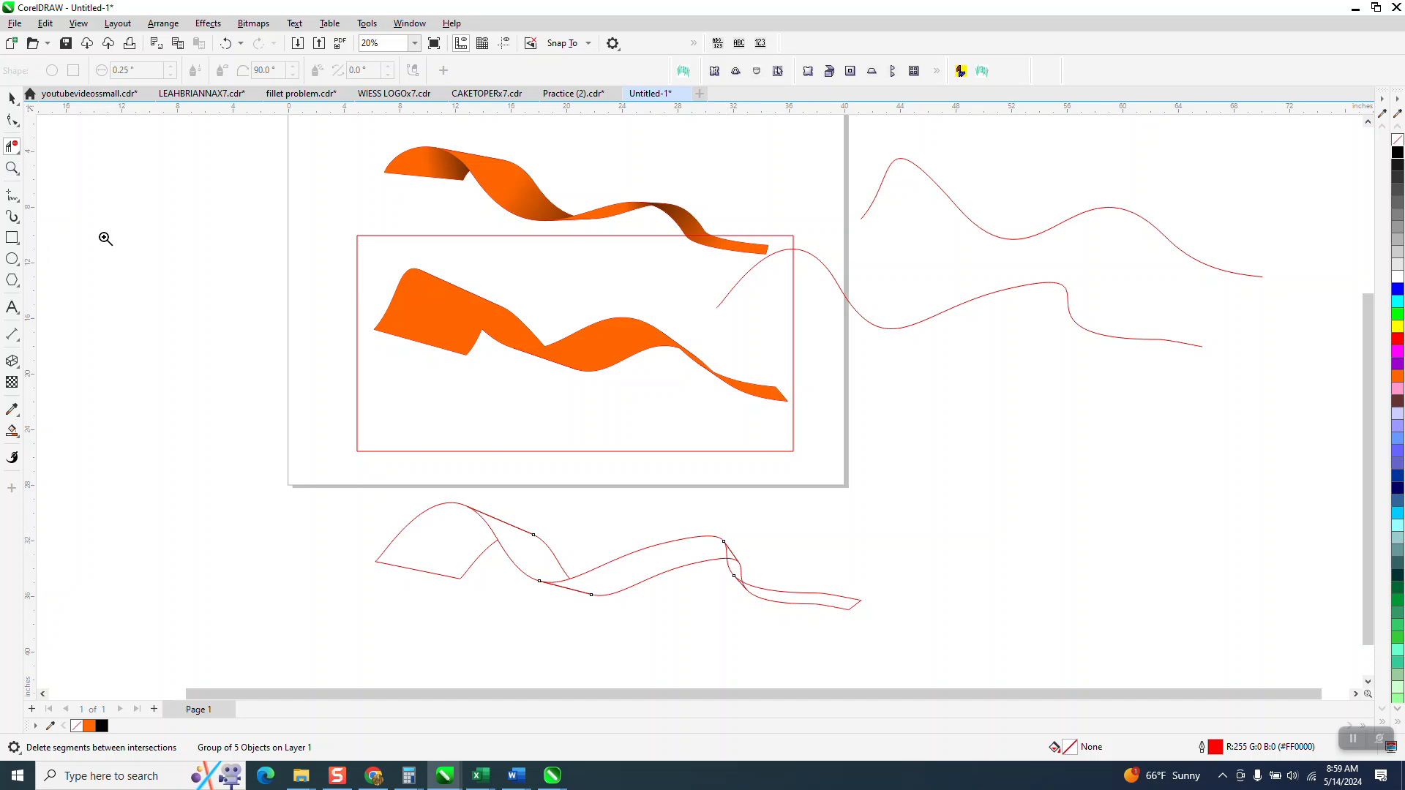
{"action": "left_click", "coordinate": [686, 599]}
{"action": "left_click", "coordinate": [12, 146]}
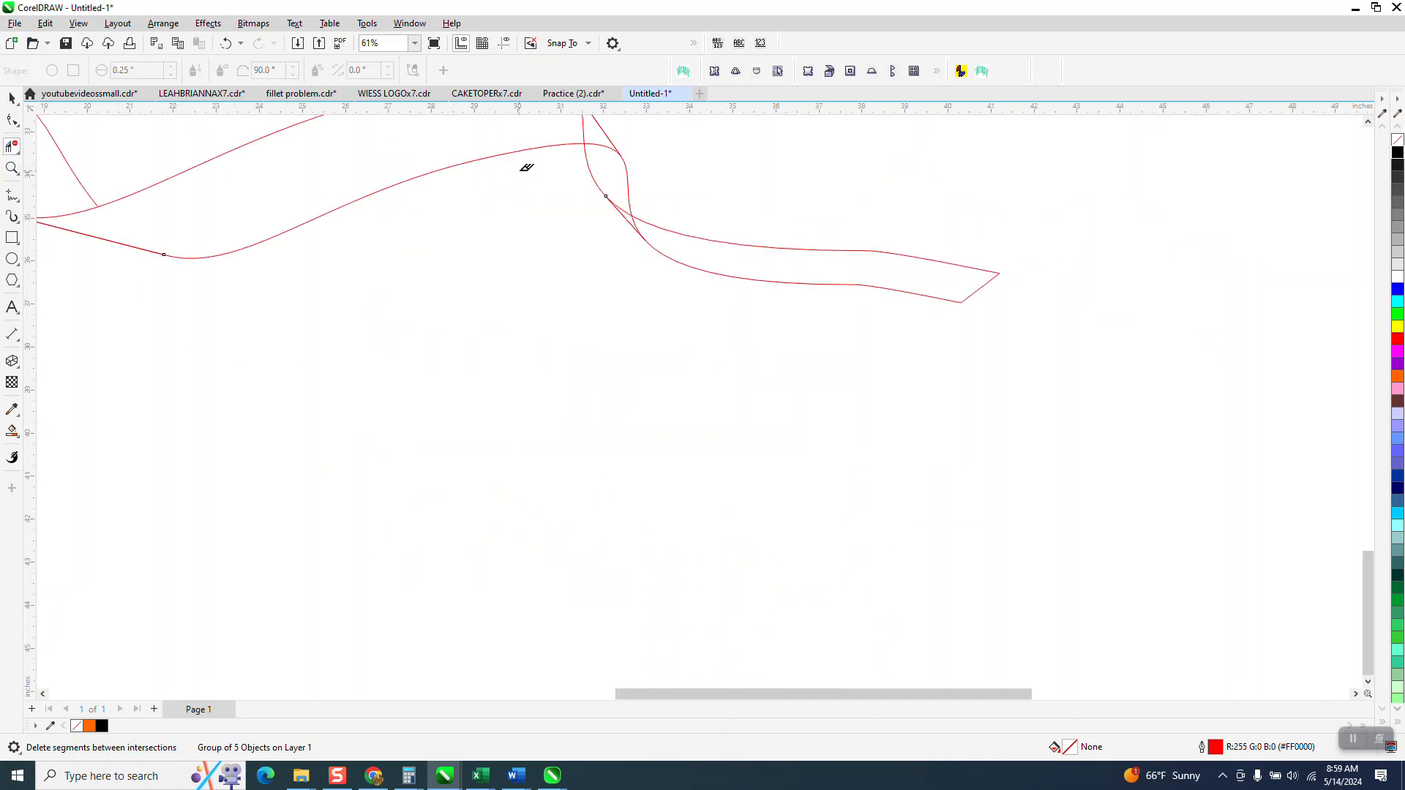
{"action": "left_click", "coordinate": [600, 144]}
{"action": "scroll", "coordinate": [693, 468], "scroll_direction": "down", "scroll_amount": 5}
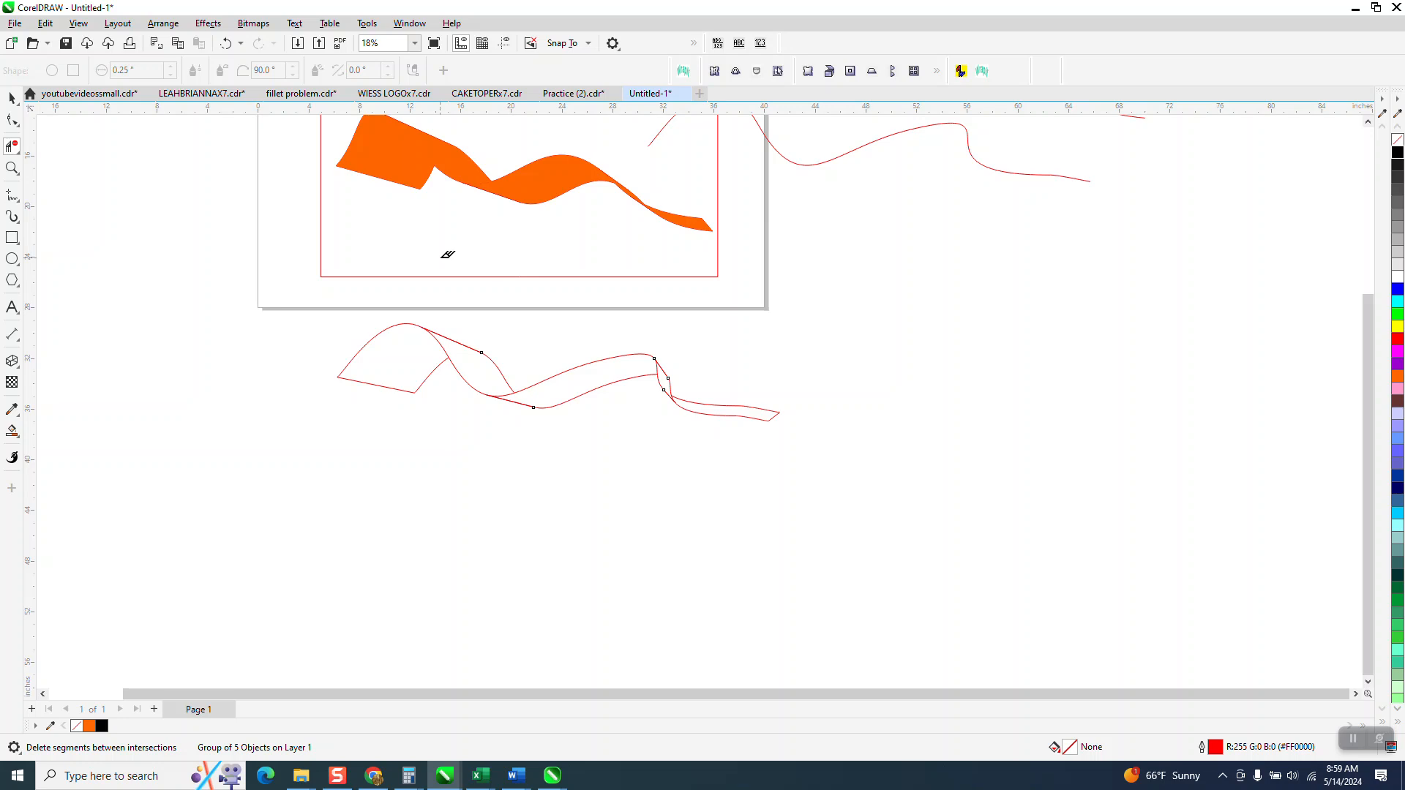
- Draw a rectangle about 39.3 by 15.5 inches around the trimmed ribbon outline
{"action": "left_click", "coordinate": [12, 97]}
{"action": "left_click_drag", "start_coordinate": [561, 278], "coordinate": [609, 404]}
{"action": "left_click_drag", "start_coordinate": [606, 278], "coordinate": [569, 484]}
{"action": "left_click_drag", "start_coordinate": [708, 377], "coordinate": [808, 404]}
- Smart Fill every enclosed section of the ribbon outline below the page with orange and no outline
{"action": "left_click", "coordinate": [11, 431]}
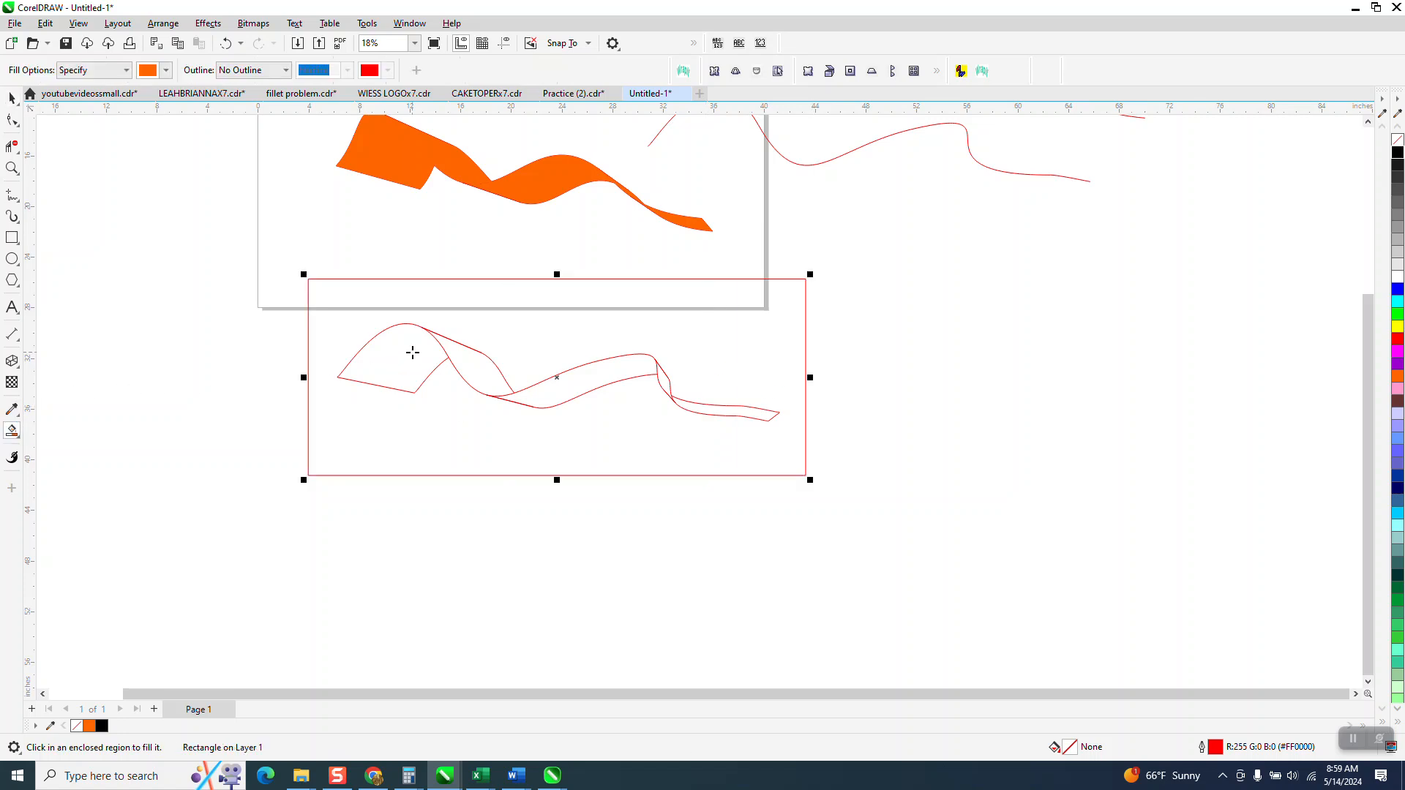
{"action": "left_click", "coordinate": [442, 362]}
{"action": "left_click", "coordinate": [481, 369]}
{"action": "left_click", "coordinate": [541, 386]}
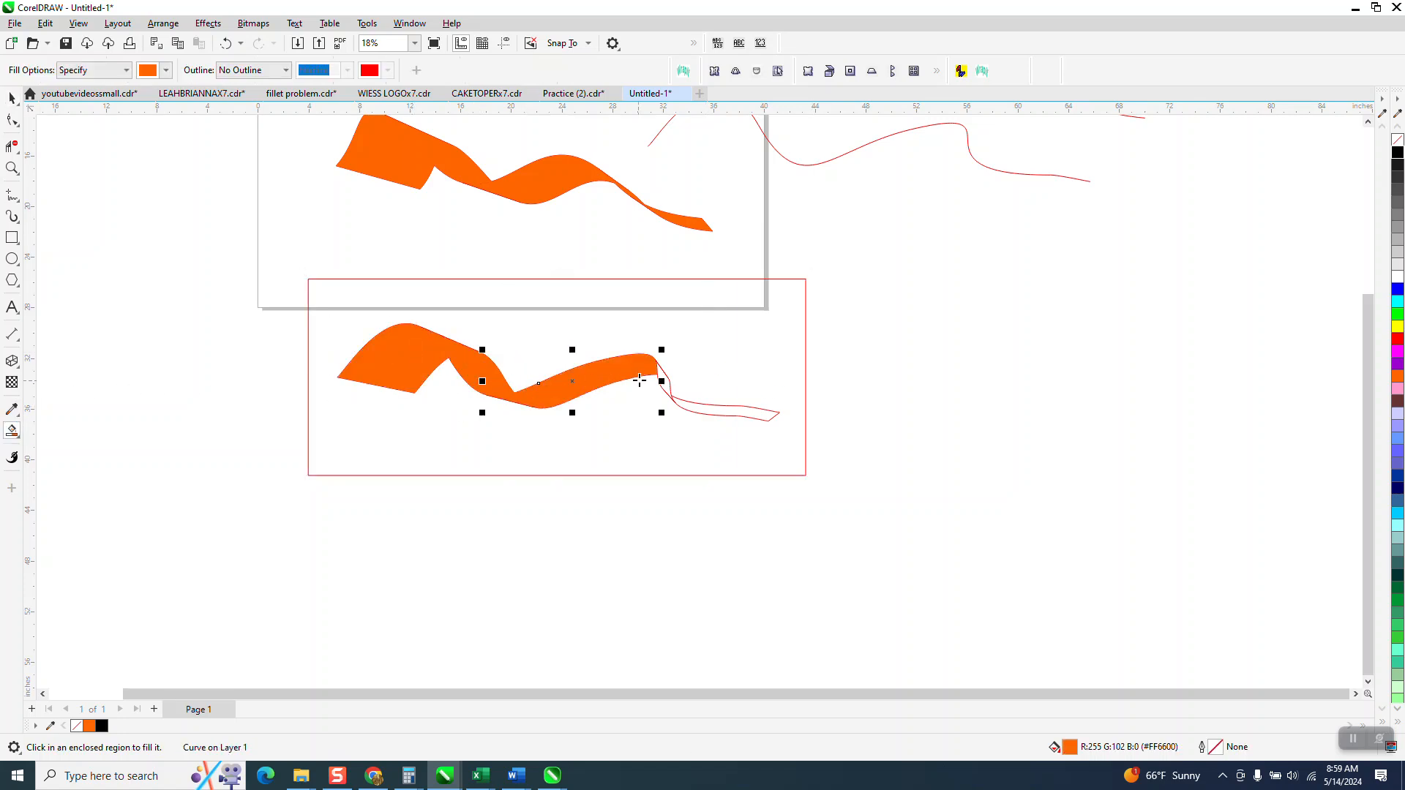
{"action": "left_click", "coordinate": [666, 381]}
{"action": "left_click", "coordinate": [702, 411]}
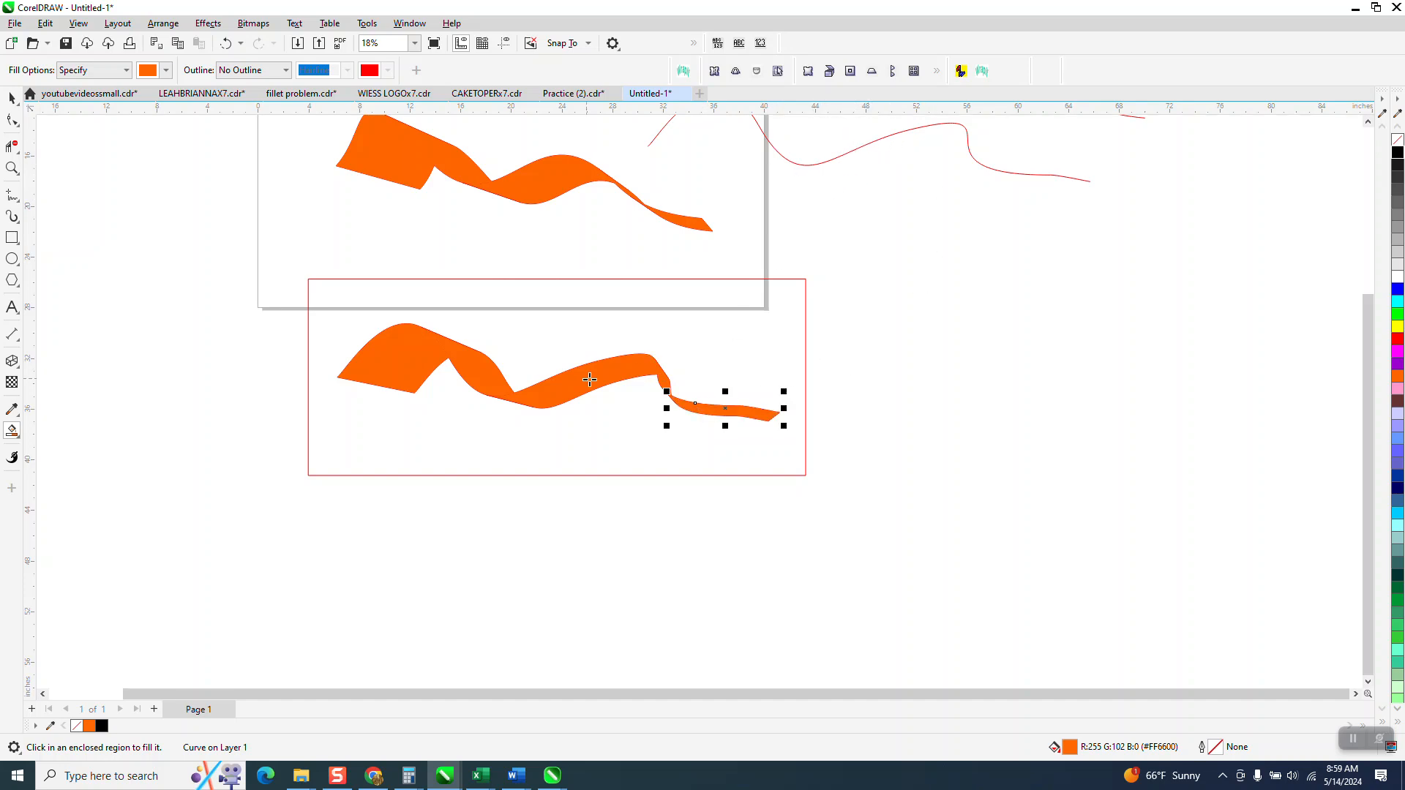
- Delete the rectangle surrounding the filled lower ribbon
{"action": "left_click", "coordinate": [12, 97]}
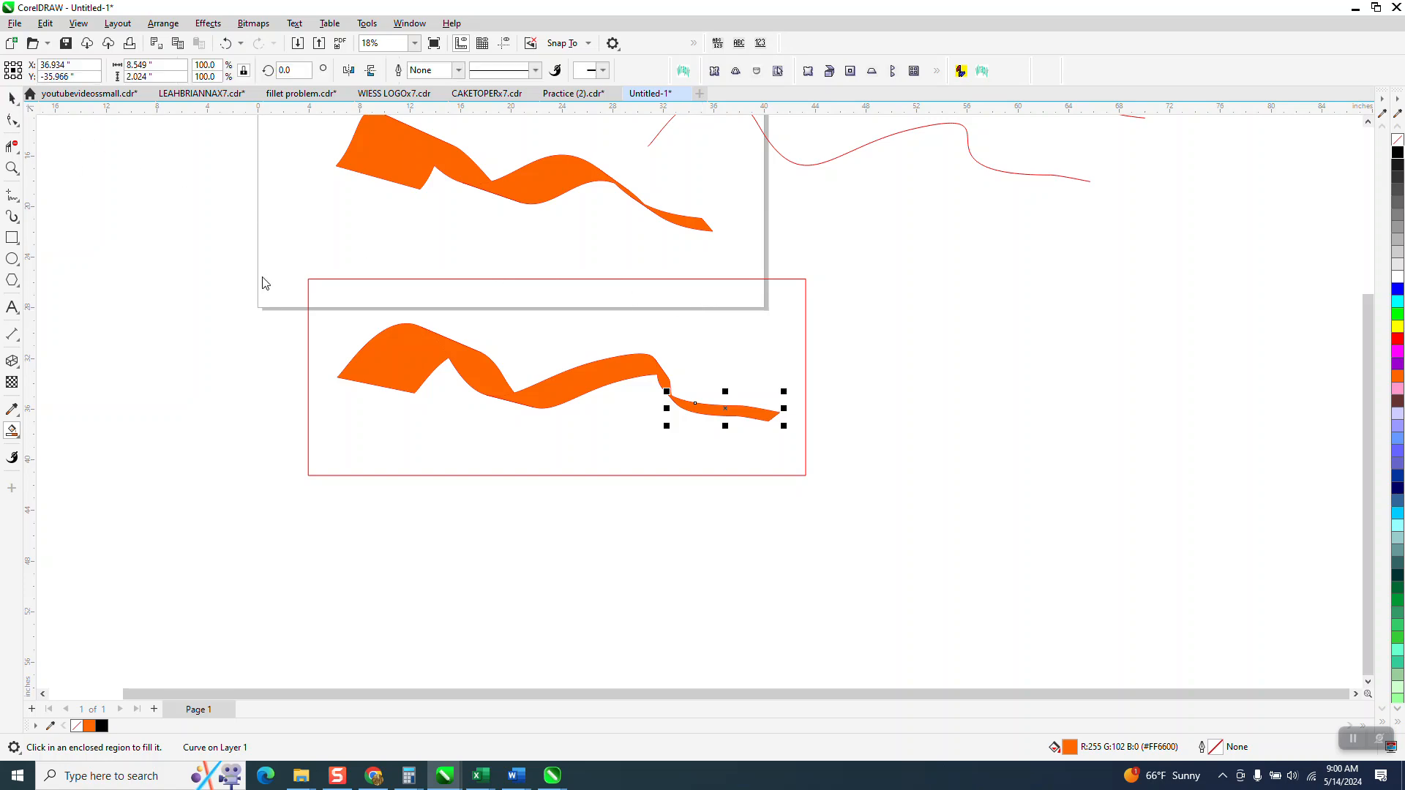
{"action": "left_click", "coordinate": [352, 303]}
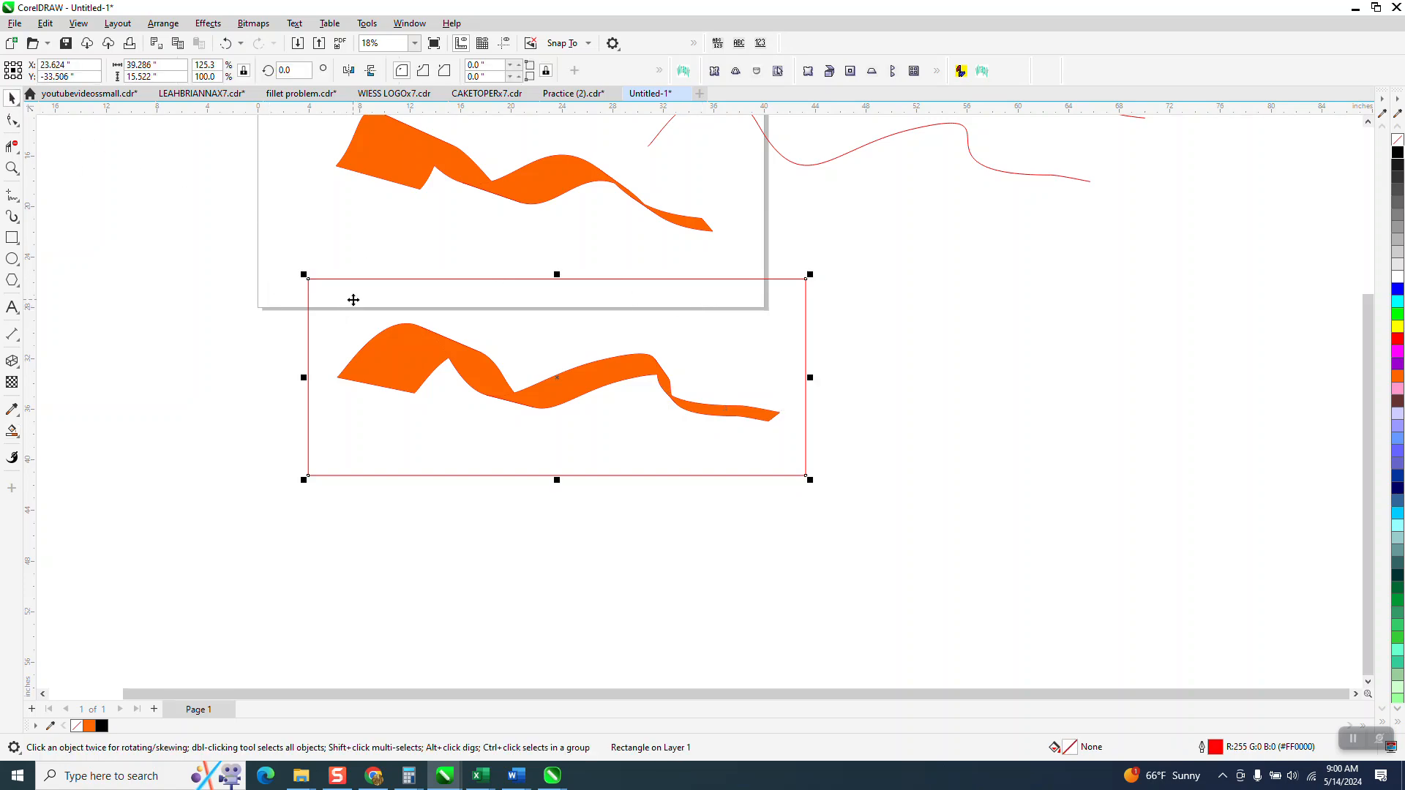
{"action": "key", "text": "Delete"}
- Shade the lower ribbon's first two sections with orange-to-black fountain fills using Interactive Fill
{"action": "left_click", "coordinate": [369, 369]}
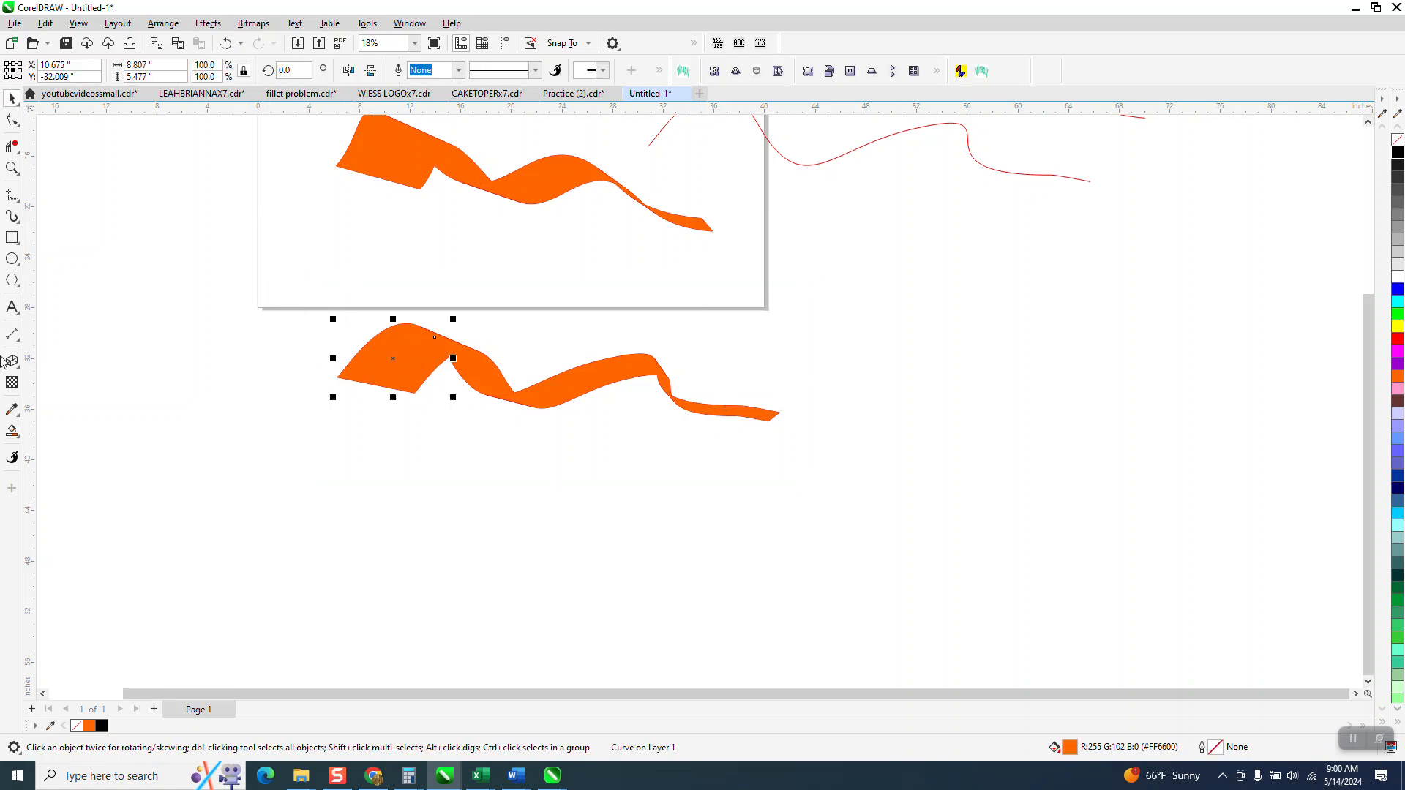
{"action": "left_click", "coordinate": [20, 437]}
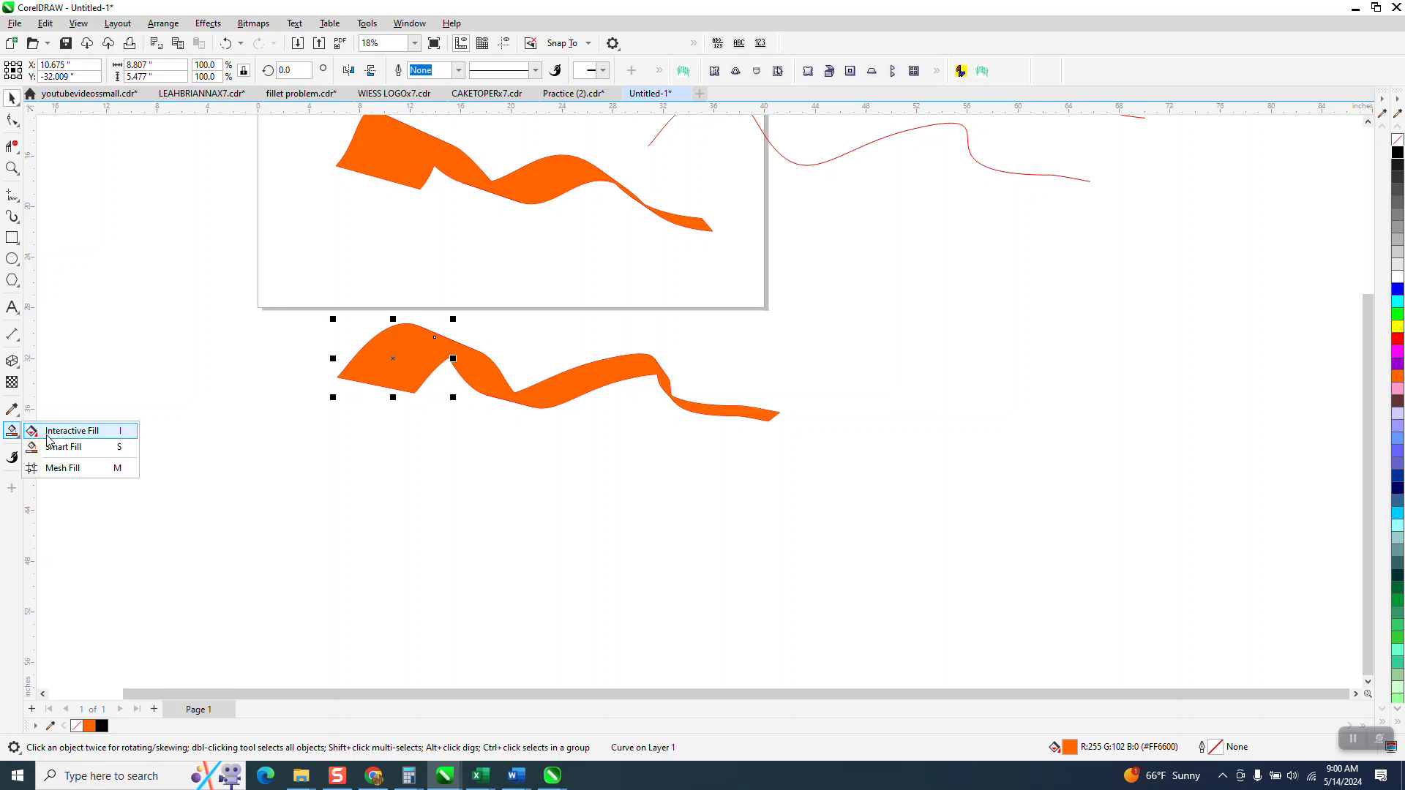
{"action": "left_click", "coordinate": [48, 436]}
{"action": "left_click_drag", "start_coordinate": [383, 383], "coordinate": [510, 308]}
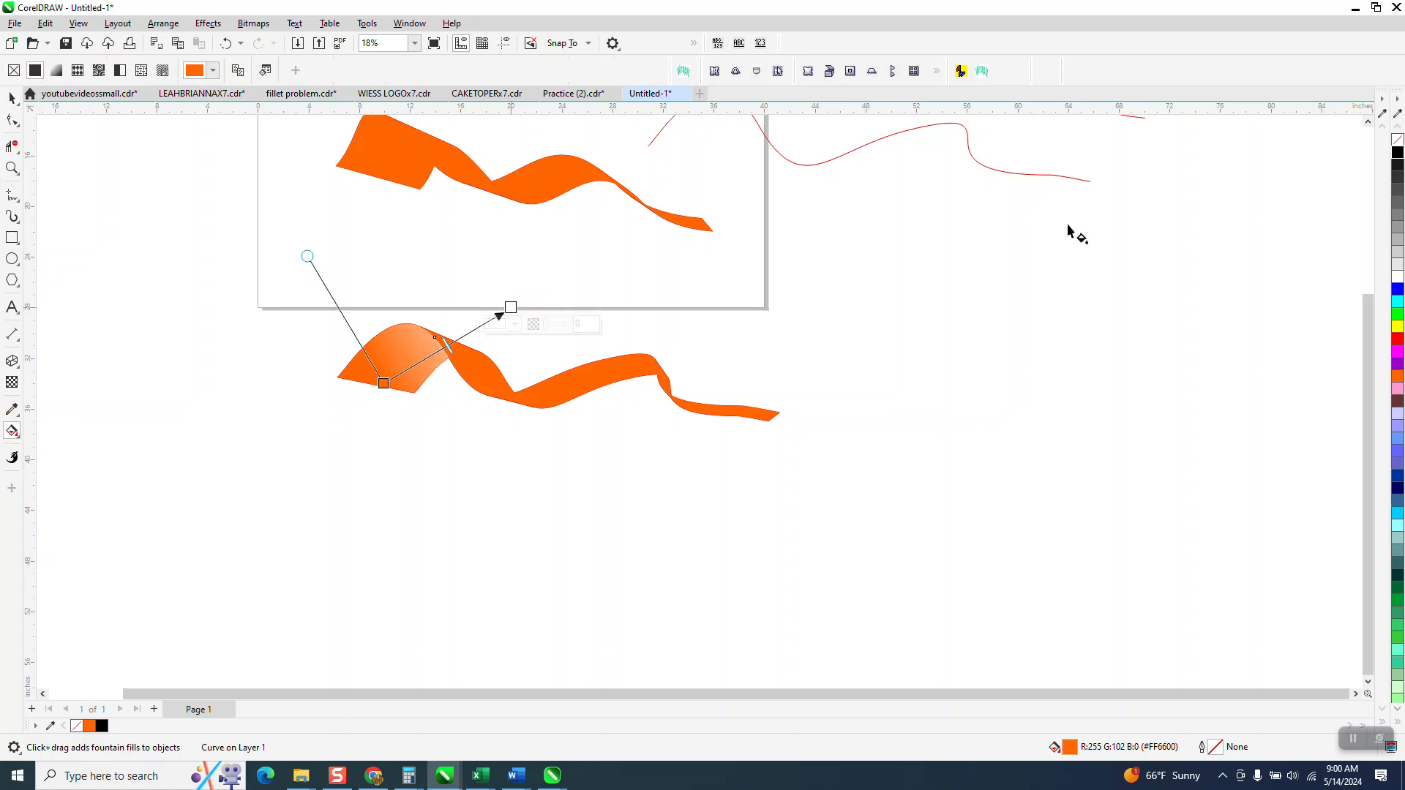
{"action": "left_click_drag", "start_coordinate": [1398, 152], "coordinate": [511, 307]}
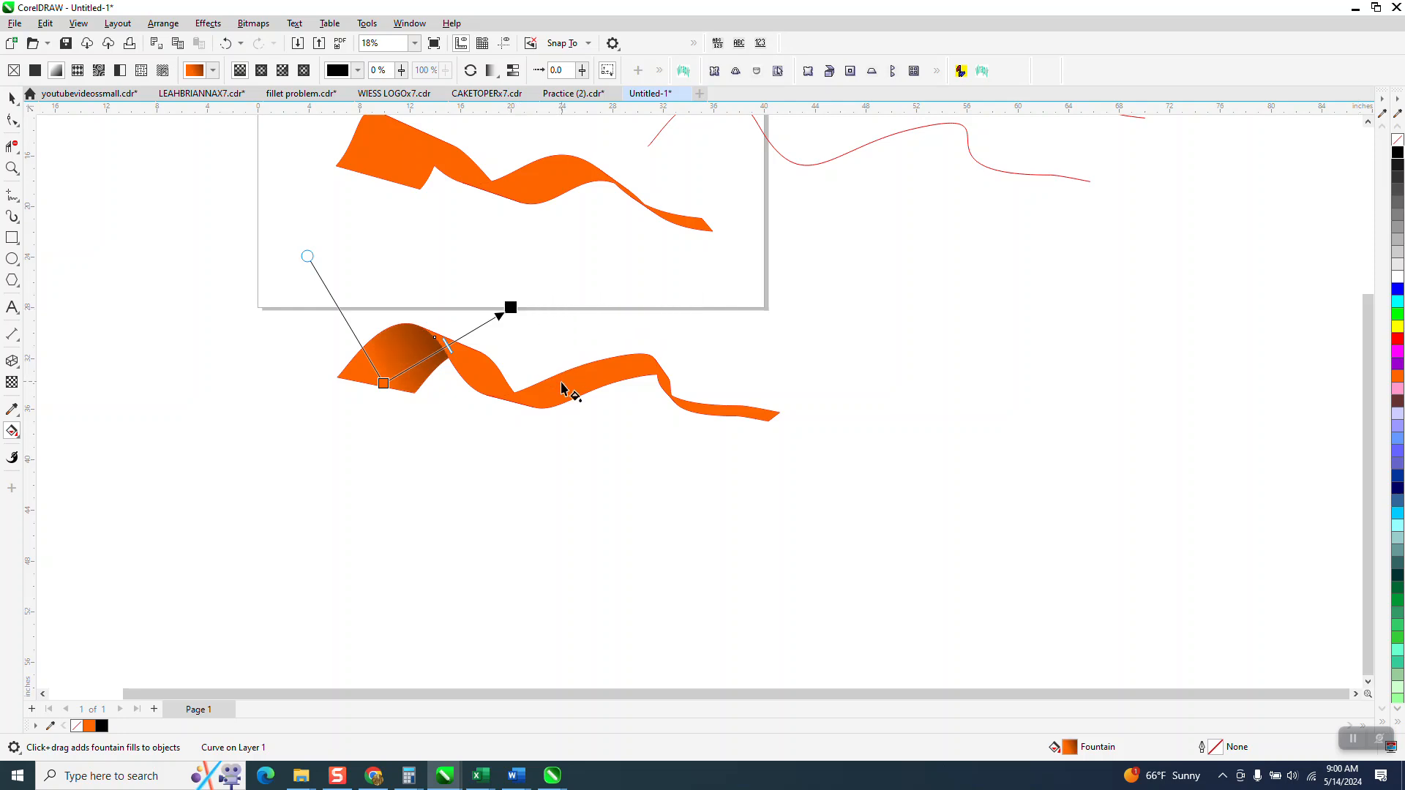
{"action": "left_click_drag", "start_coordinate": [473, 358], "coordinate": [526, 426]}
{"action": "left_click_drag", "start_coordinate": [1334, 192], "coordinate": [570, 470]}
- Apply an orange-to-black fountain fill along the ribbon's third section and extend its black end beyond the fold
{"action": "left_click_drag", "start_coordinate": [563, 393], "coordinate": [679, 361]}
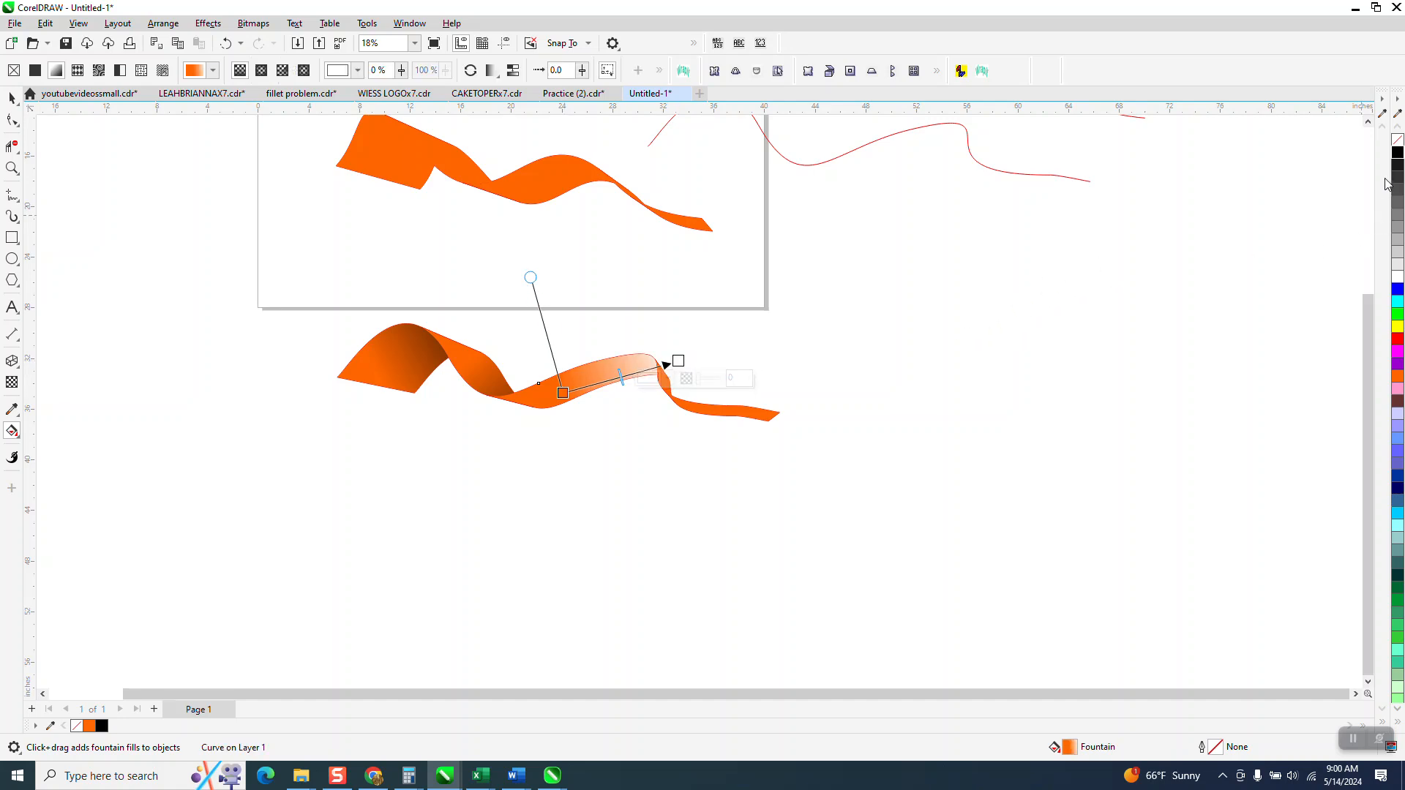
{"action": "left_click_drag", "start_coordinate": [1393, 158], "coordinate": [685, 363]}
{"action": "left_click", "coordinate": [783, 479]}
{"action": "left_click", "coordinate": [678, 361]}
{"action": "double_click", "coordinate": [1397, 151]}
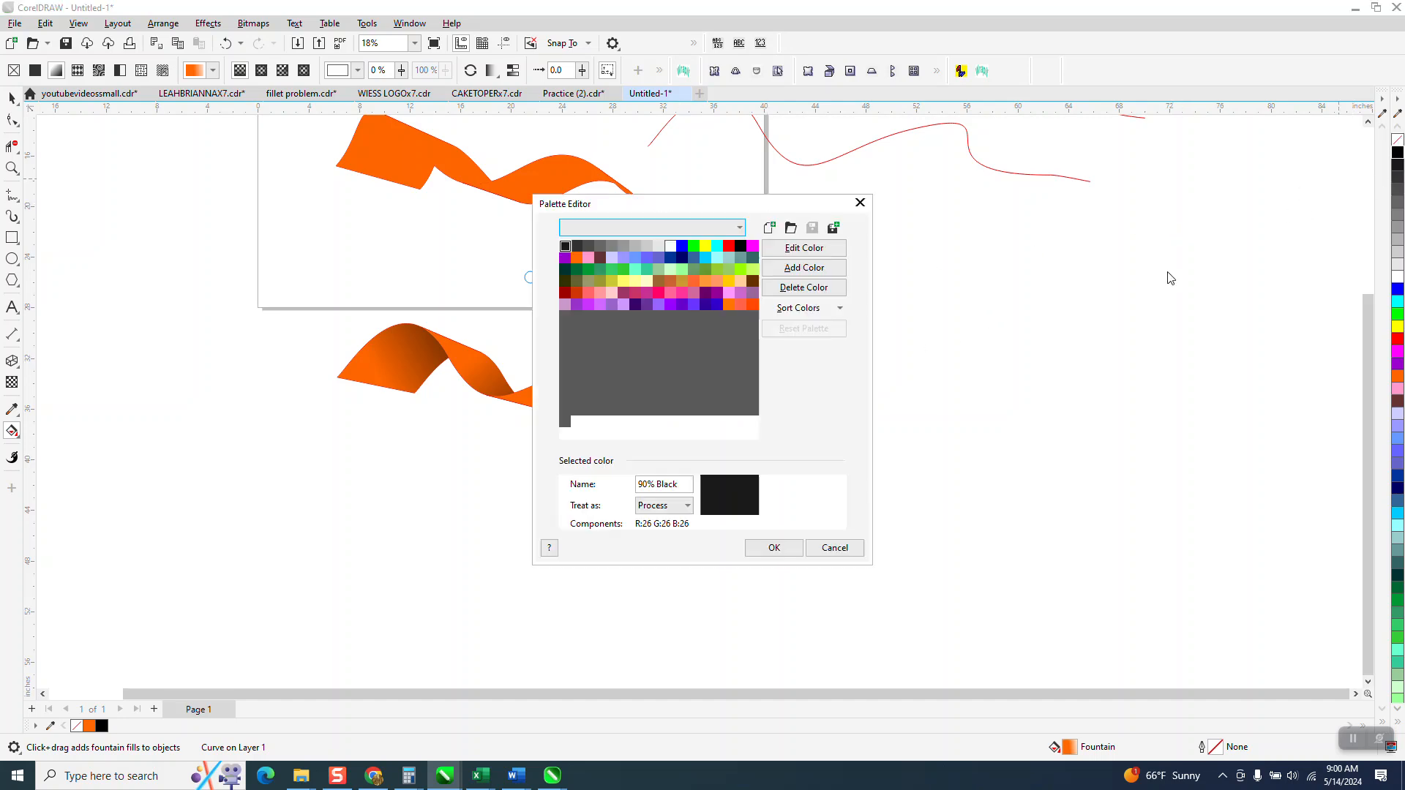
{"action": "left_click", "coordinate": [818, 548]}
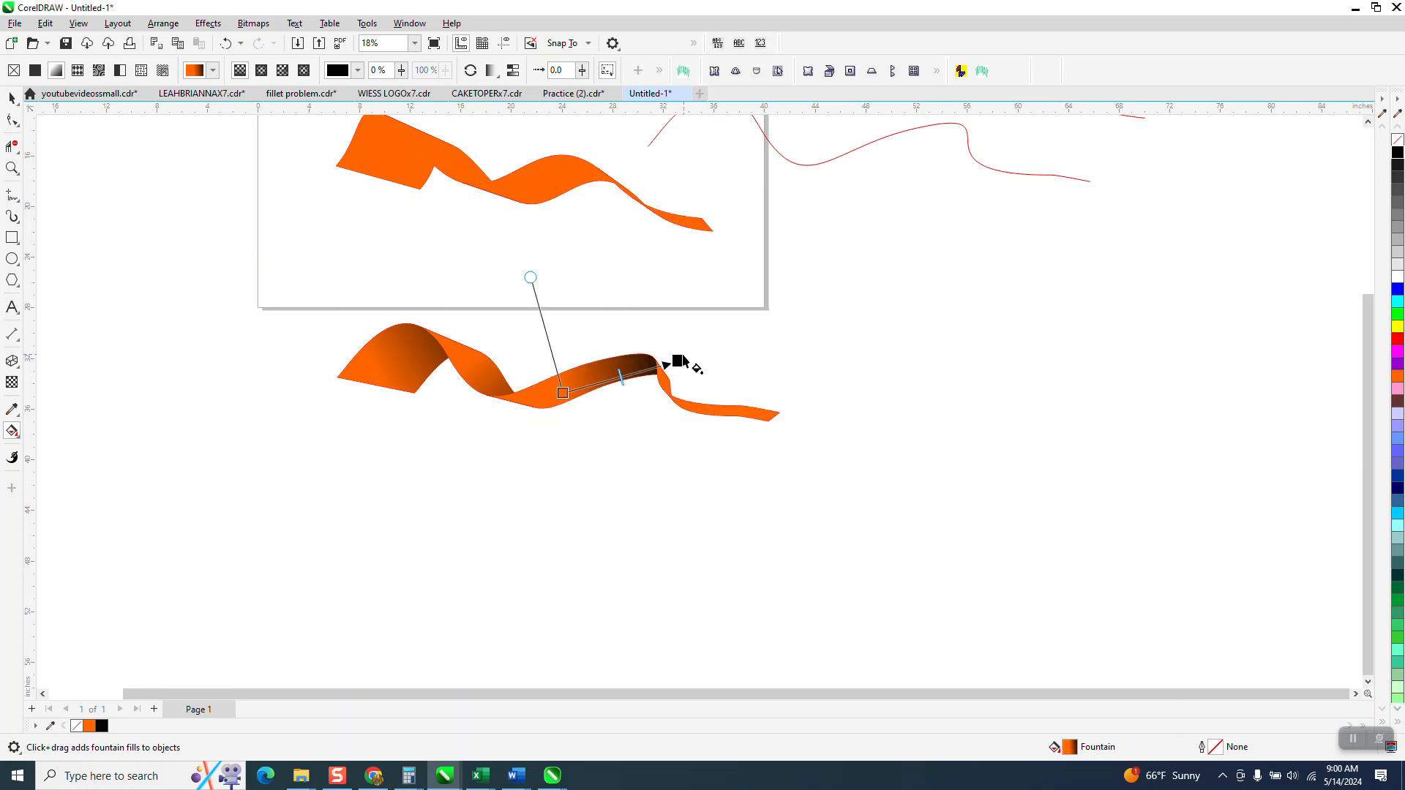
{"action": "left_click_drag", "start_coordinate": [671, 363], "coordinate": [715, 341]}
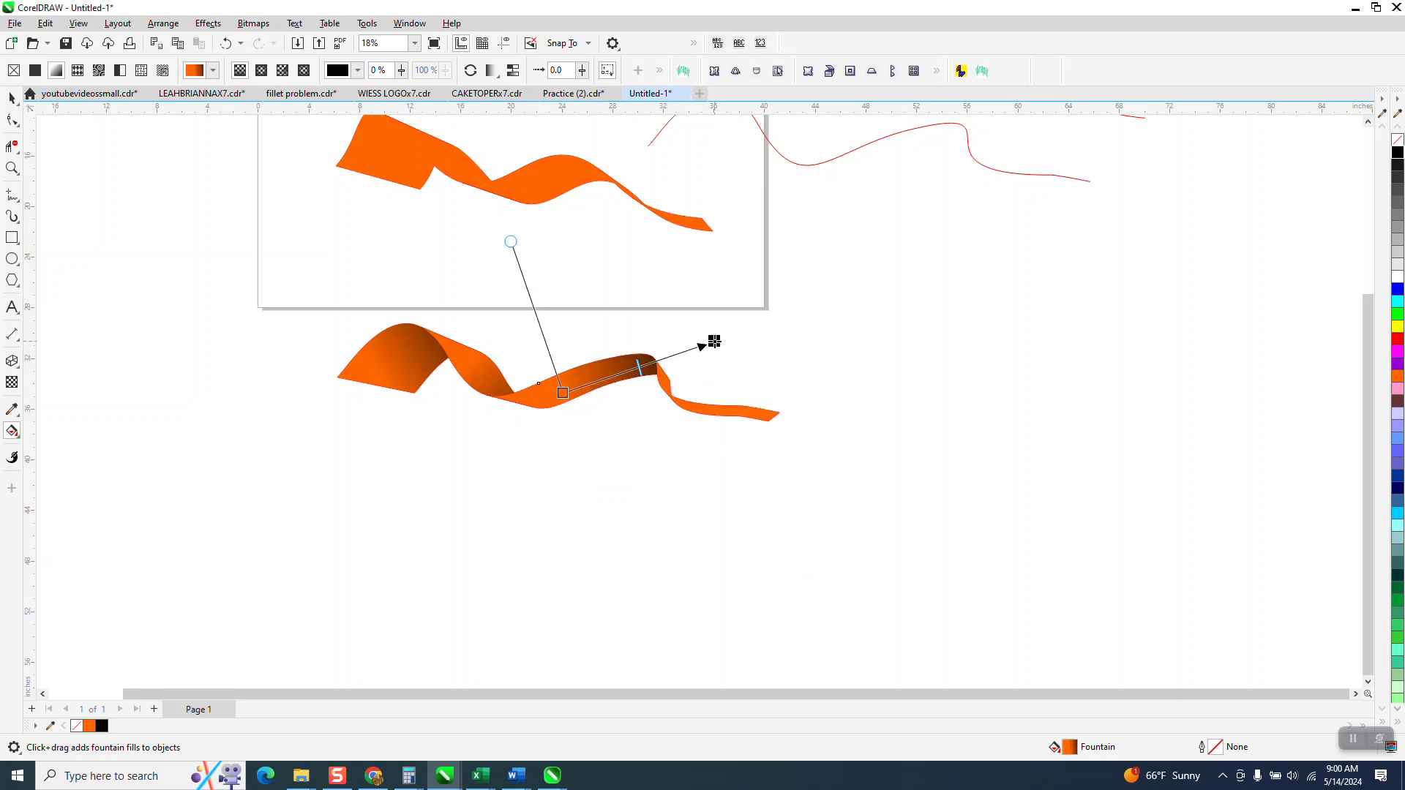
- Apply a downward orange-to-black fountain fill to the ribbon's short narrow twist section and deselect it
{"action": "left_click", "coordinate": [12, 167]}
{"action": "left_click_drag", "start_coordinate": [791, 505], "coordinate": [854, 550]}
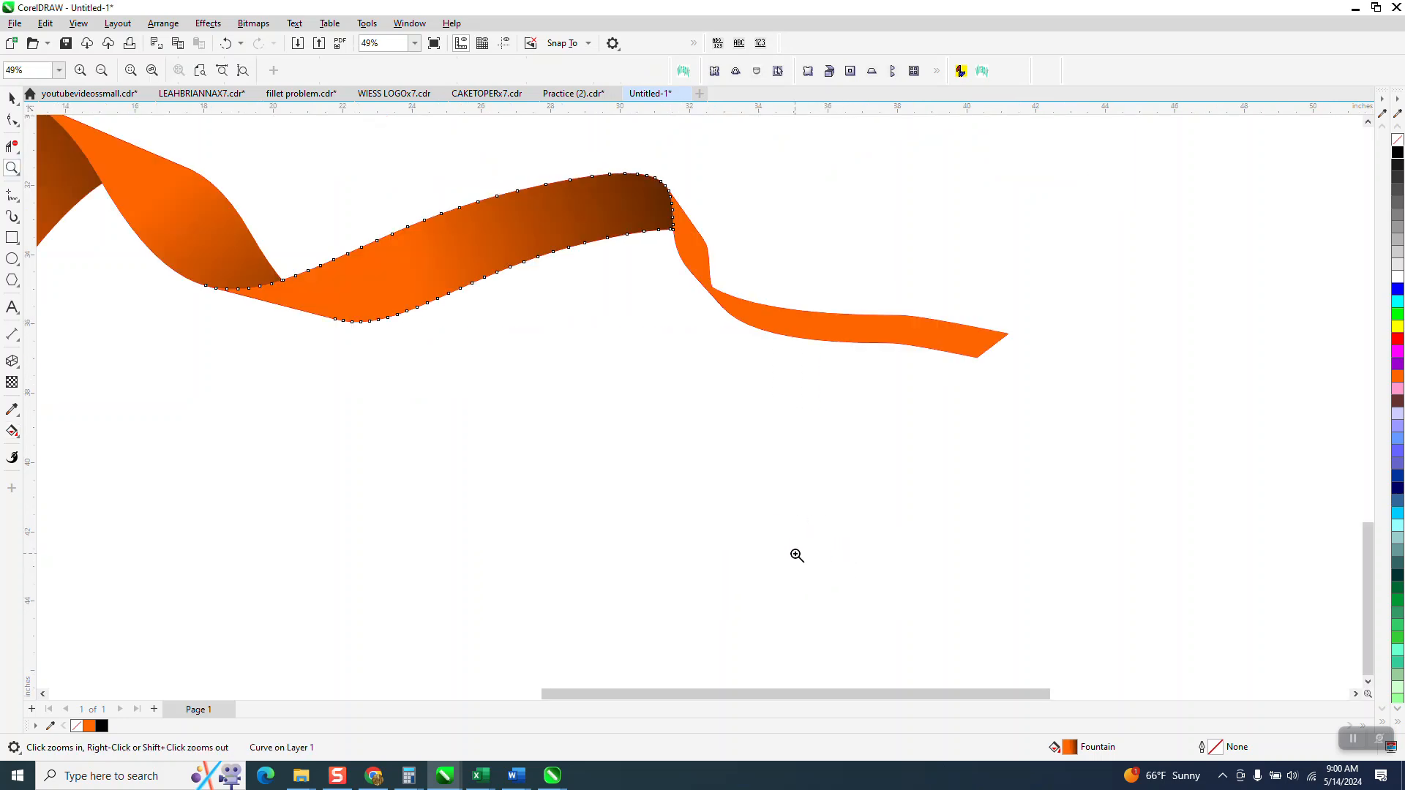
{"action": "left_click", "coordinate": [12, 97]}
{"action": "left_click", "coordinate": [559, 419]}
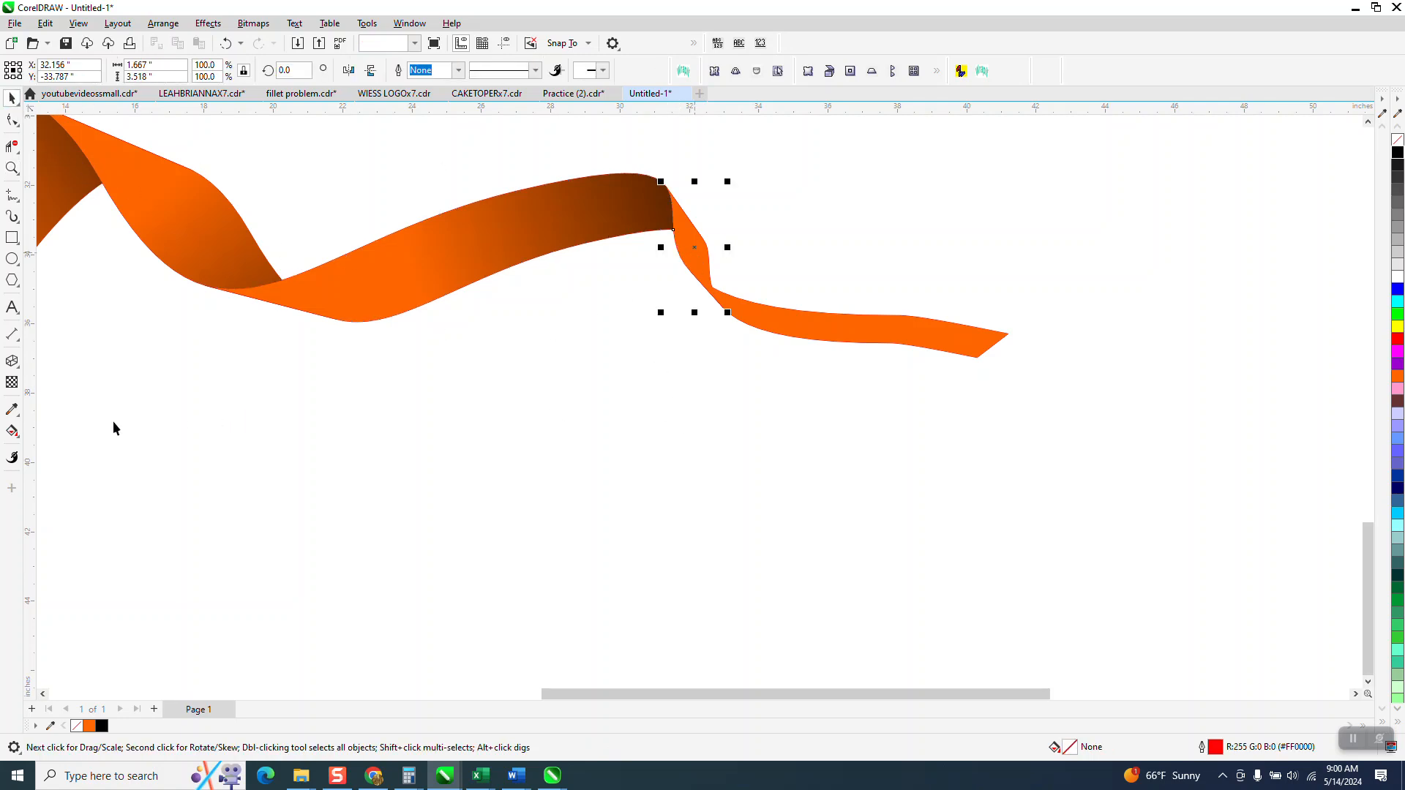
{"action": "left_click", "coordinate": [12, 431]}
{"action": "left_click_drag", "start_coordinate": [692, 231], "coordinate": [734, 376]}
{"action": "left_click_drag", "start_coordinate": [891, 360], "coordinate": [735, 377]}
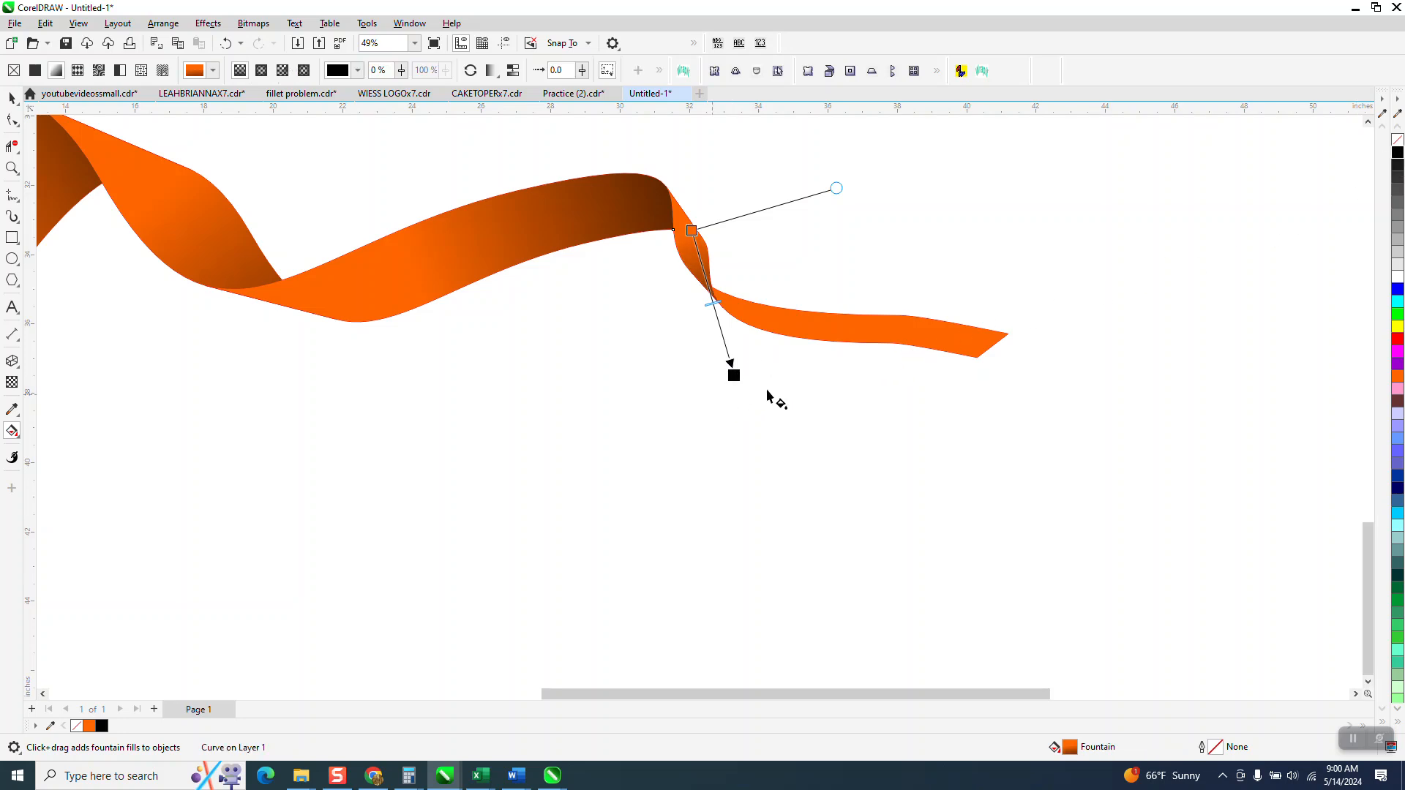
{"action": "scroll", "coordinate": [776, 391], "scroll_direction": "down", "scroll_amount": 2}
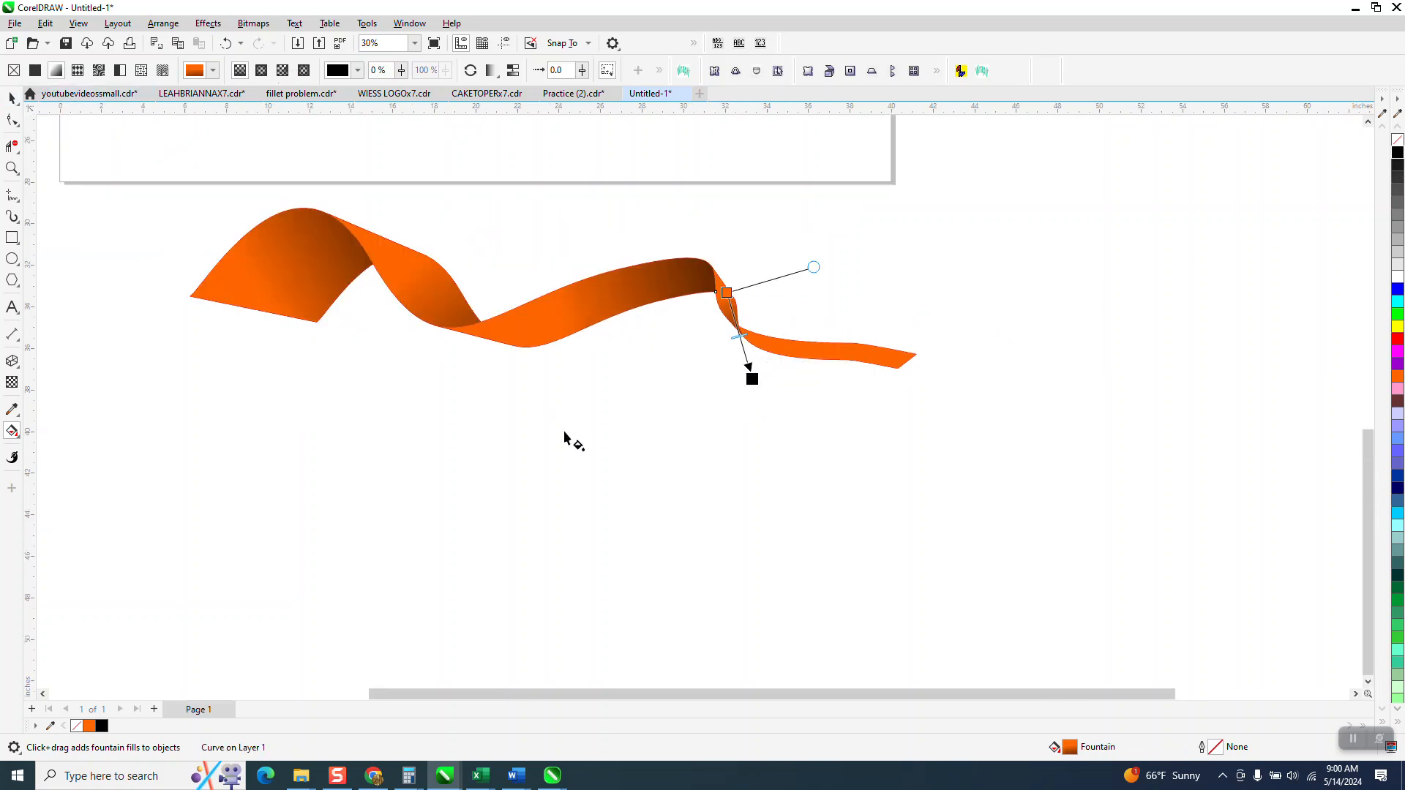
{"action": "left_click", "coordinate": [11, 99]}
{"action": "left_click", "coordinate": [763, 529]}
- Draw a wavy Artistic Media stroke to the left of the page, rising to the page's left edge
{"action": "scroll", "coordinate": [764, 532], "scroll_direction": "down", "scroll_amount": 3}
{"action": "scroll", "coordinate": [764, 528], "scroll_direction": "down", "scroll_amount": 2}
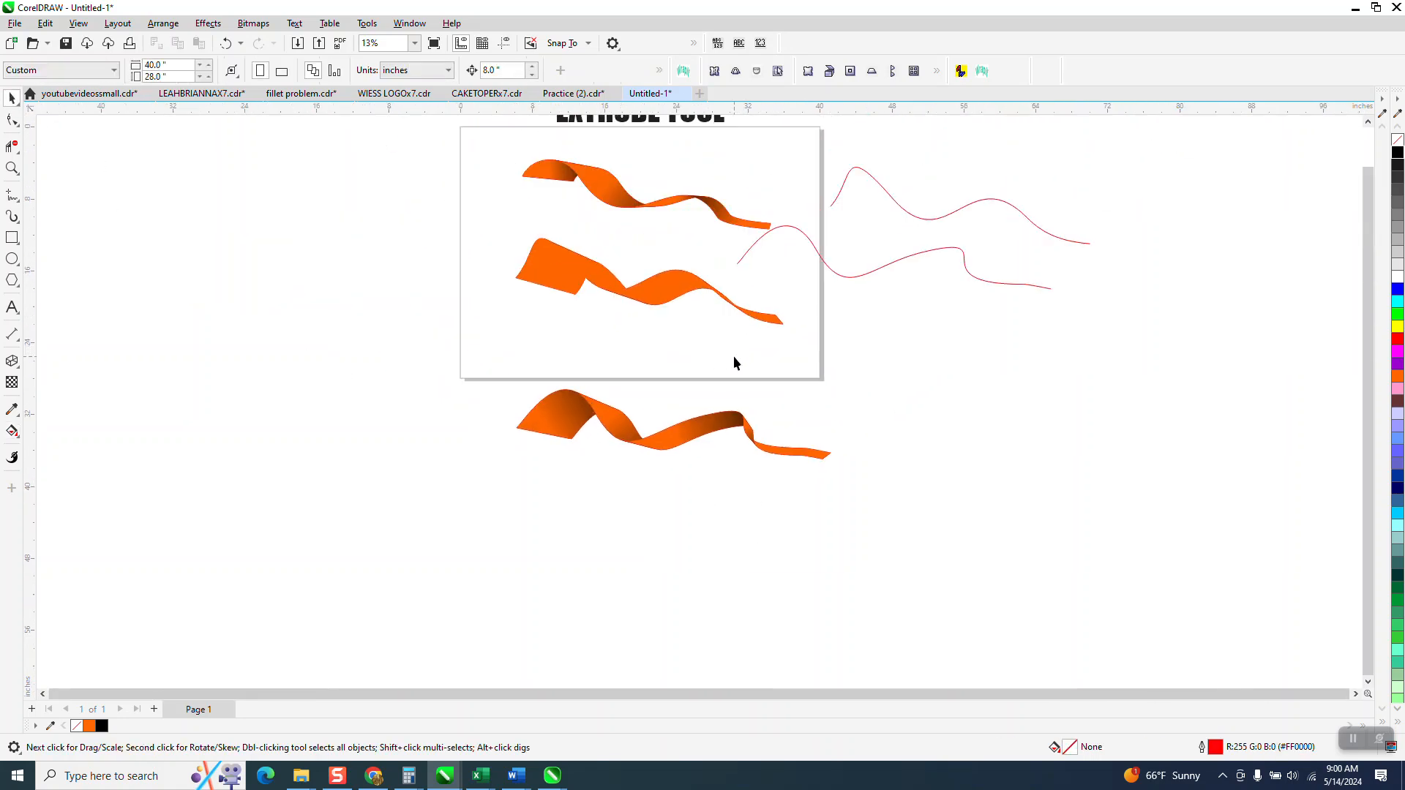
{"action": "scroll", "coordinate": [770, 371], "scroll_direction": "down", "scroll_amount": 1}
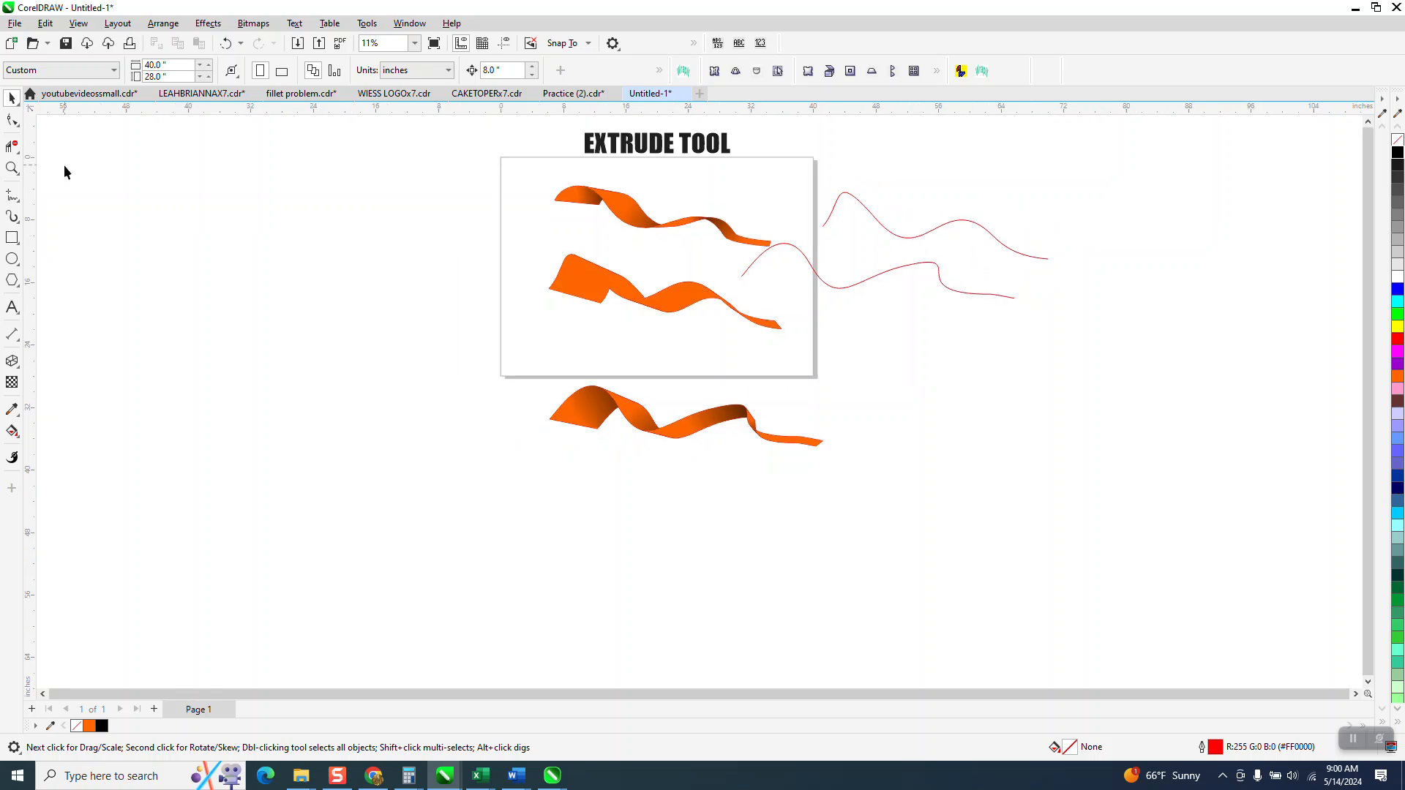
{"action": "left_click", "coordinate": [18, 222]}
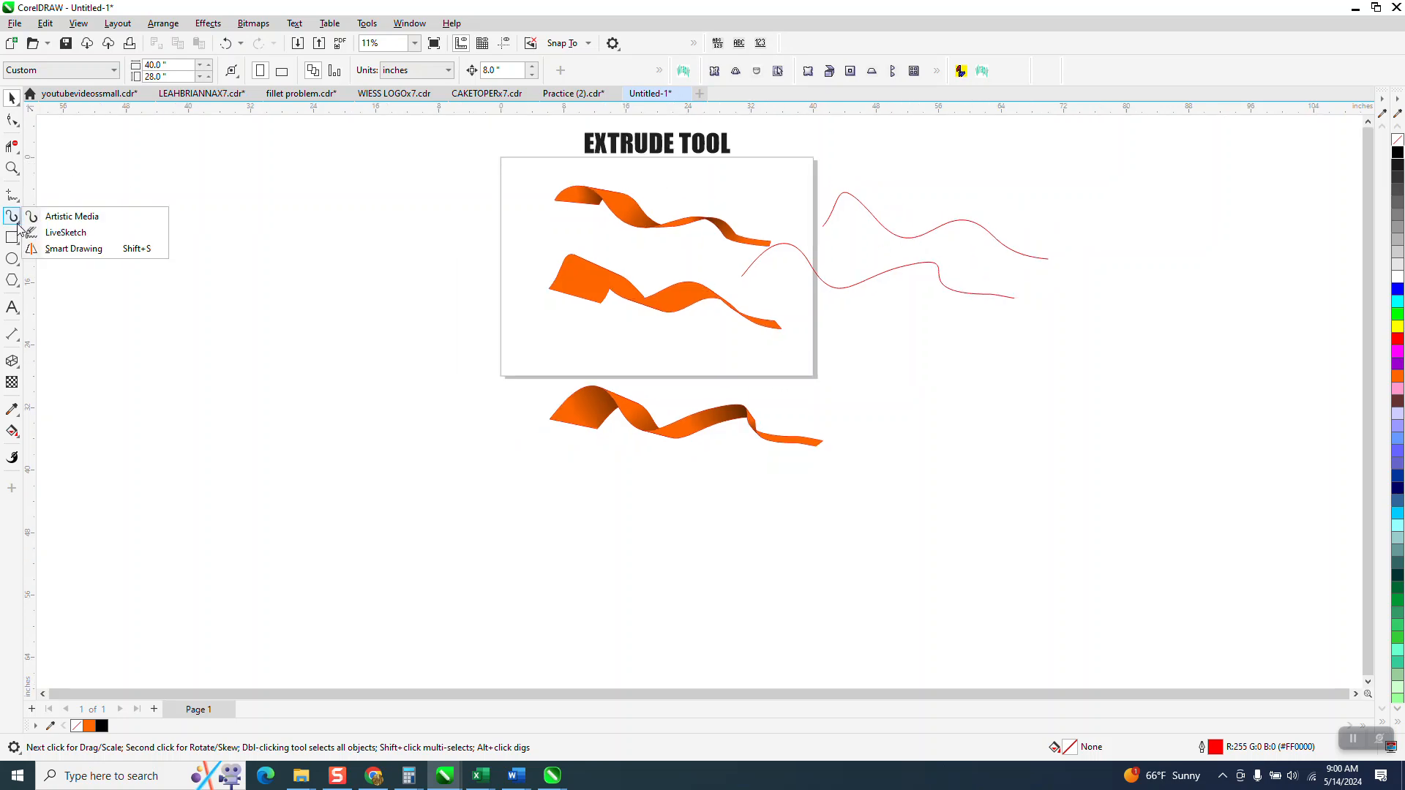
{"action": "left_click", "coordinate": [53, 214]}
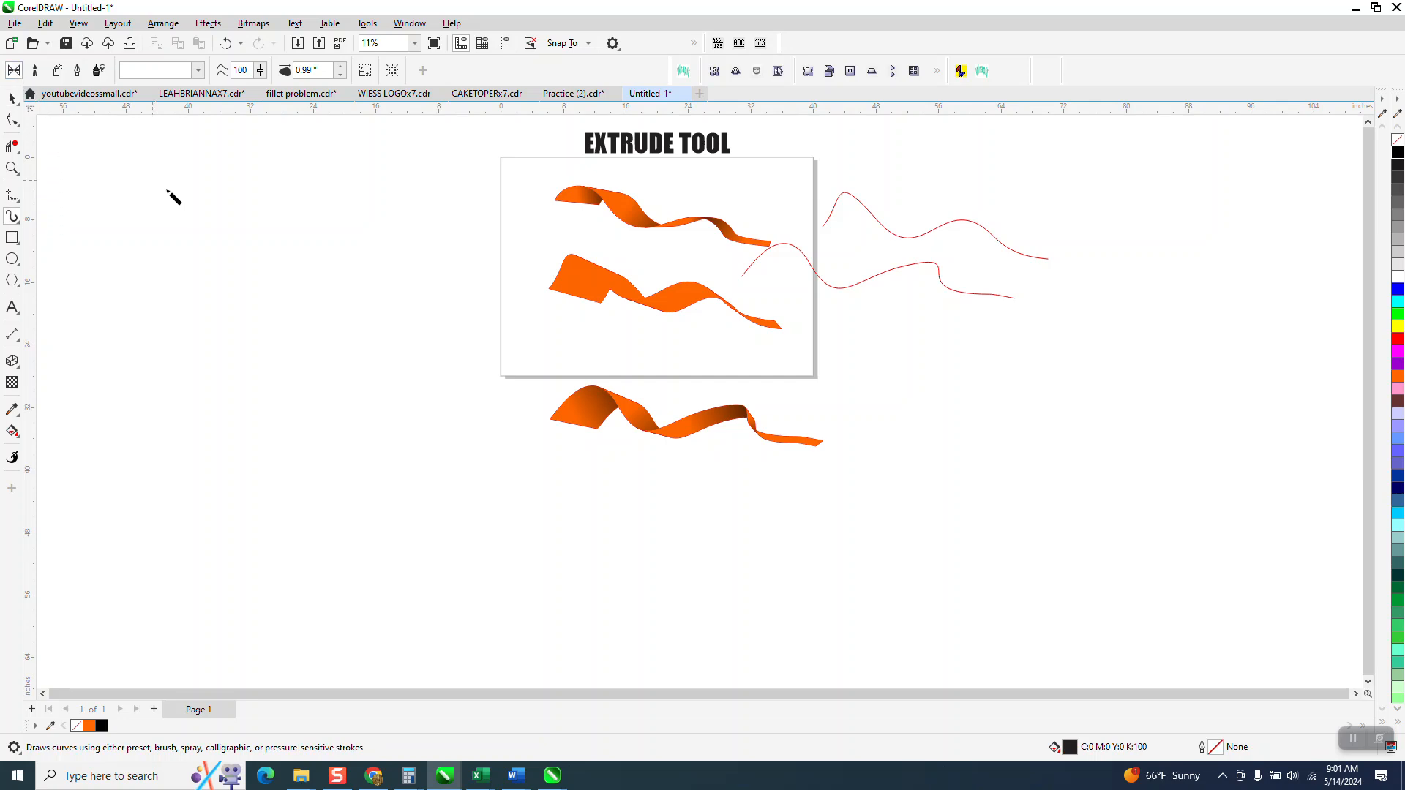
{"action": "mouse_move", "coordinate": [134, 399]}
{"action": "left_mouse_down"}
{"action": "mouse_move", "coordinate": [254, 276]}
{"action": "mouse_move", "coordinate": [454, 277]}
{"action": "mouse_move", "coordinate": [523, 223]}
{"action": "left_mouse_up"}
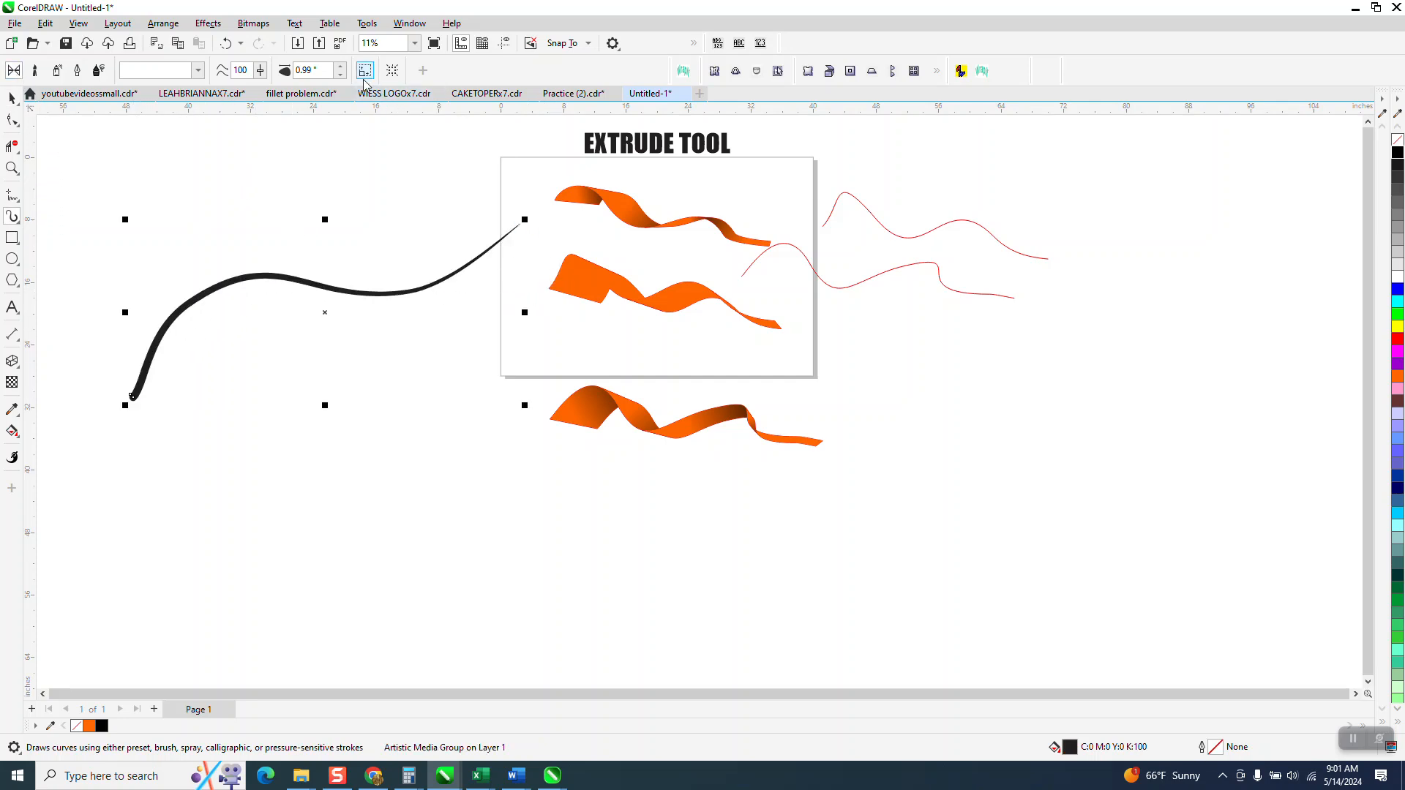
- Set the Artistic Media stroke's width to 1.5 inches
{"action": "left_click_drag", "start_coordinate": [331, 71], "coordinate": [281, 73]}
{"action": "type", "text": "1.5"}
{"action": "key", "text": "Return"}
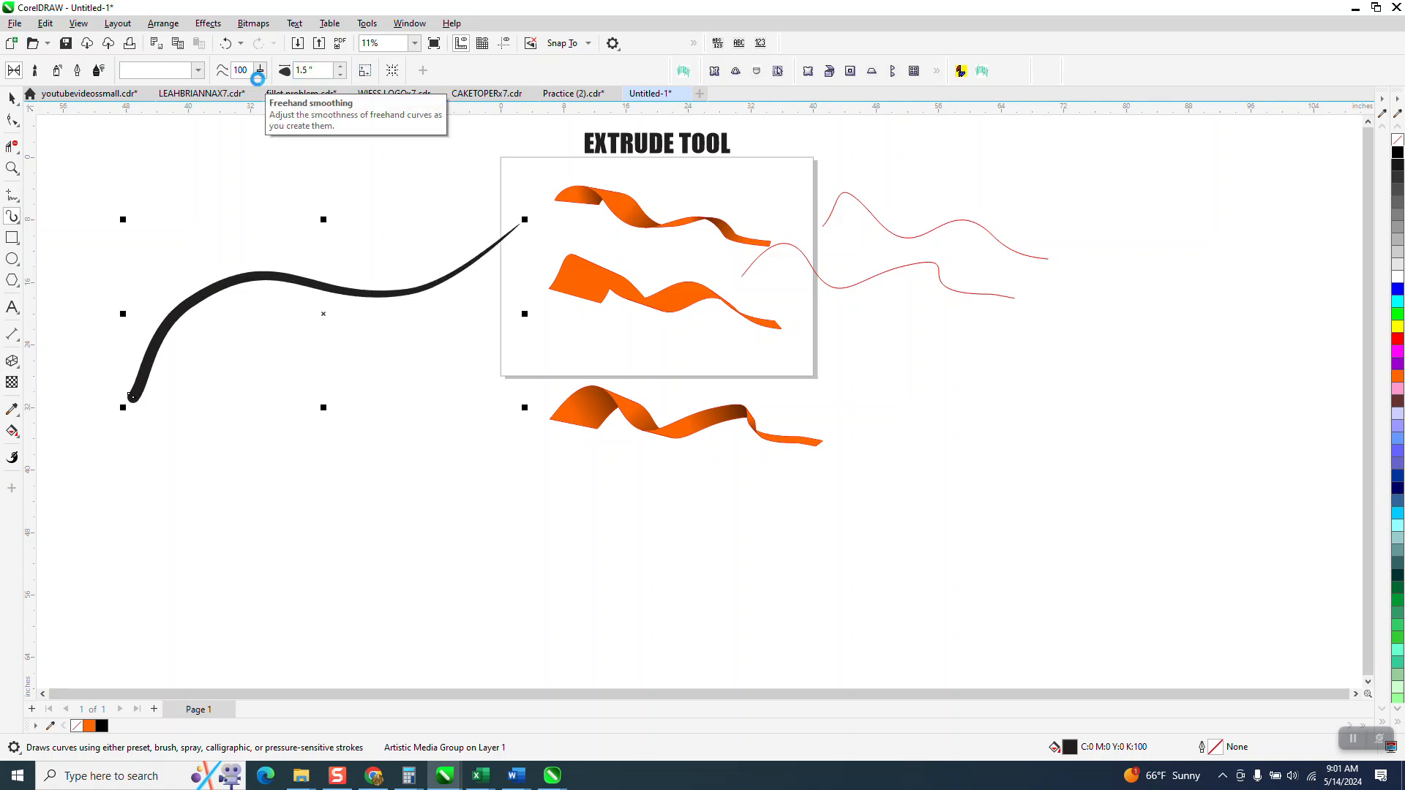
- Remove the Artistic Media stroke's fill and give it a black outline
{"action": "left_click", "coordinate": [9, 98]}
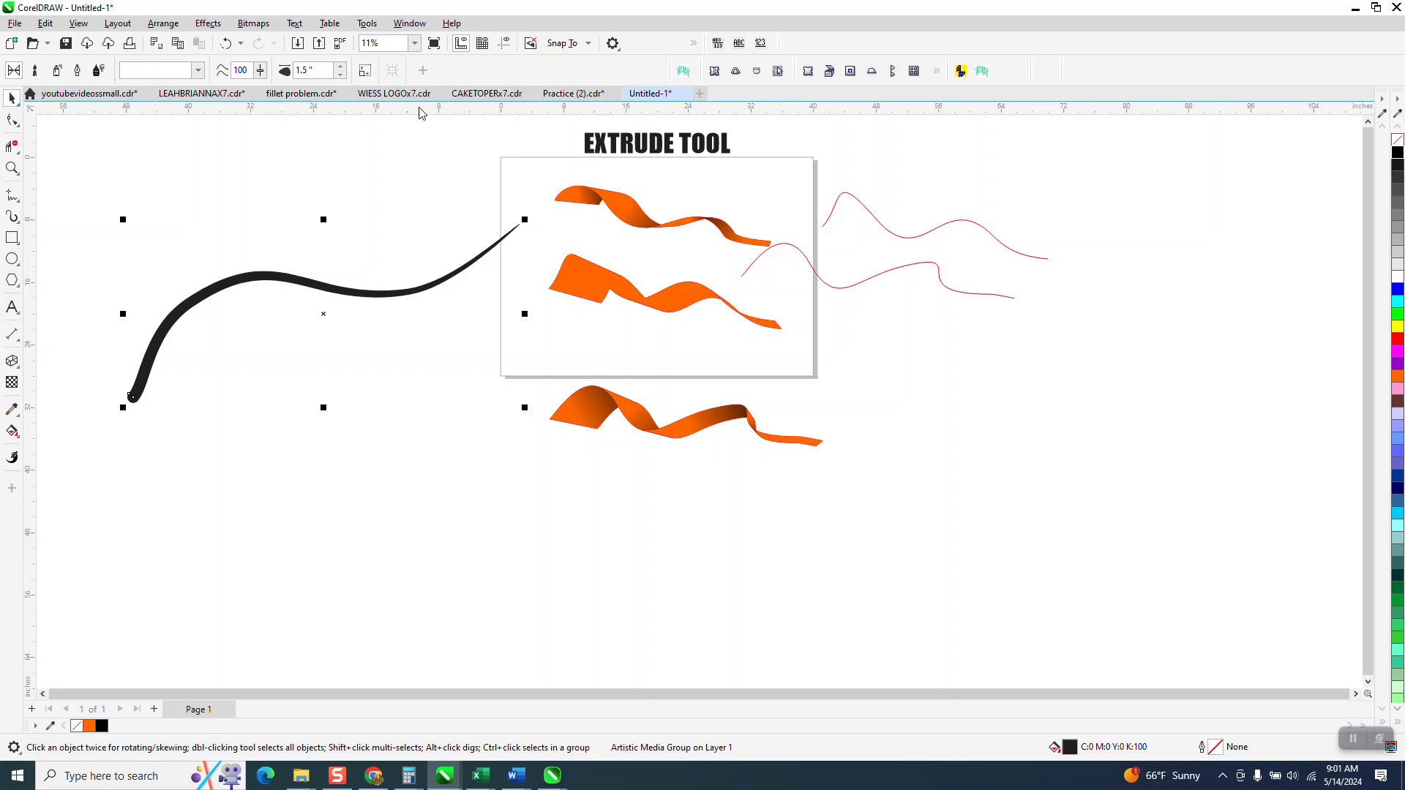
{"action": "left_click", "coordinate": [1397, 141]}
{"action": "right_click", "coordinate": [1397, 152]}
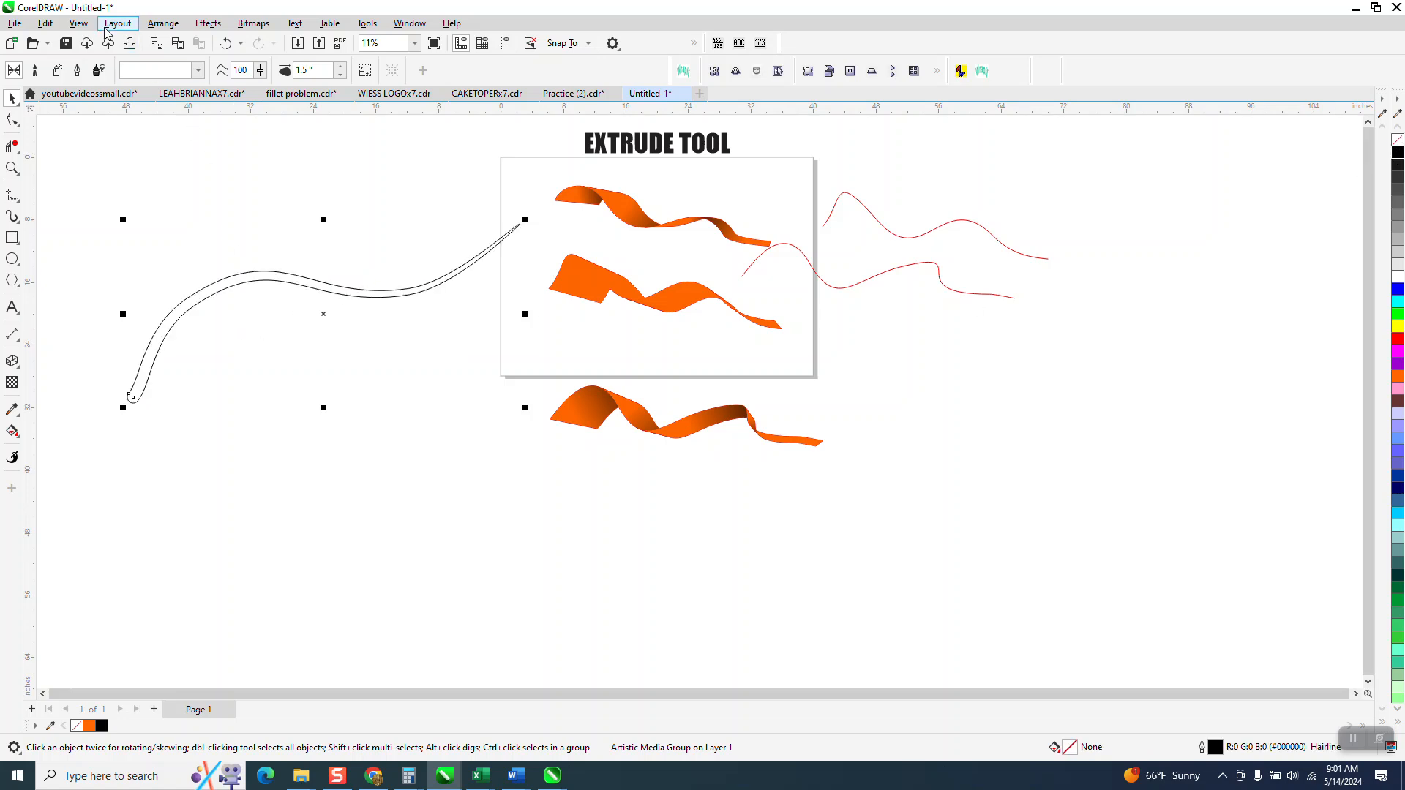
- Show the drawing in Wireframe view to examine the Artistic Media stroke's centre path, and return to Enhanced view
{"action": "left_click", "coordinate": [79, 23]}
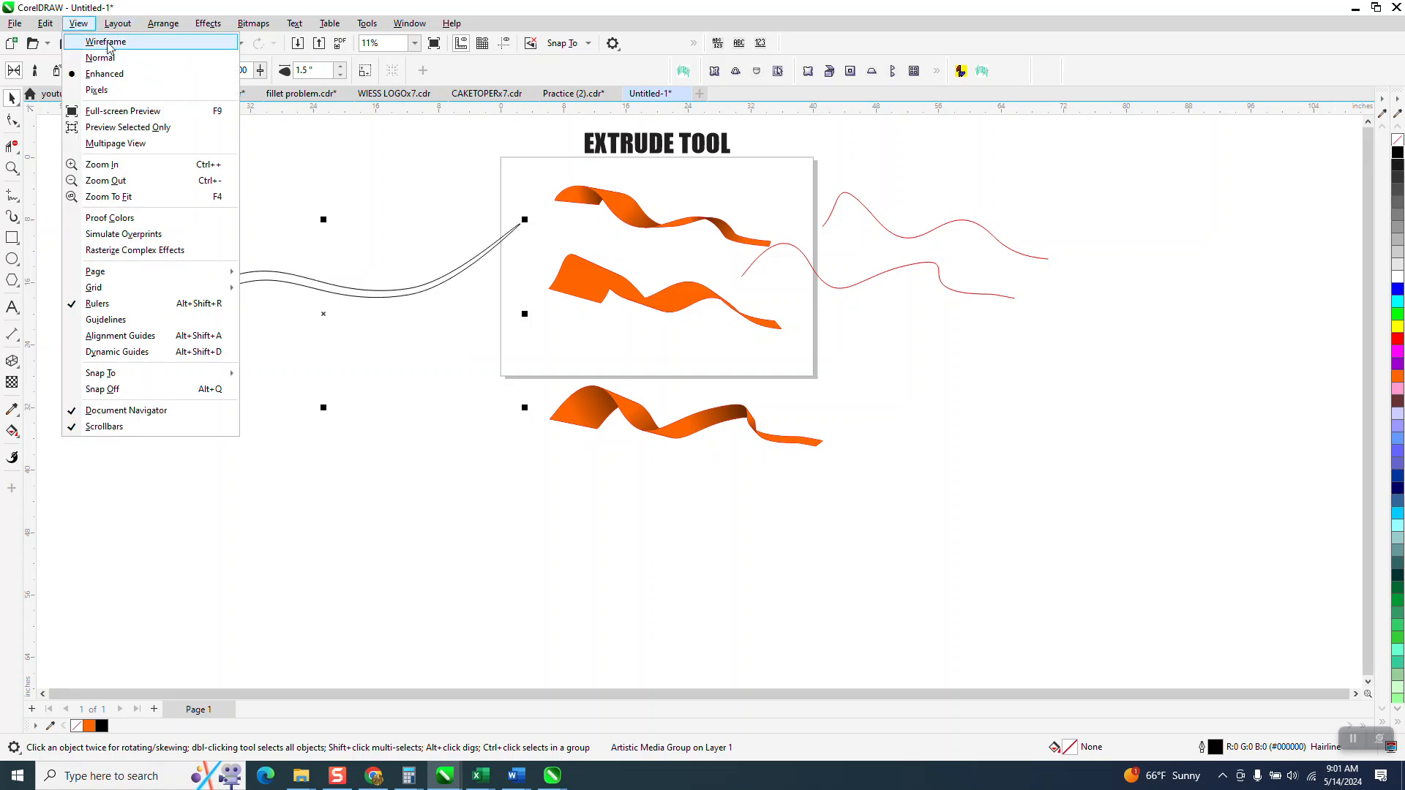
{"action": "left_click", "coordinate": [108, 44]}
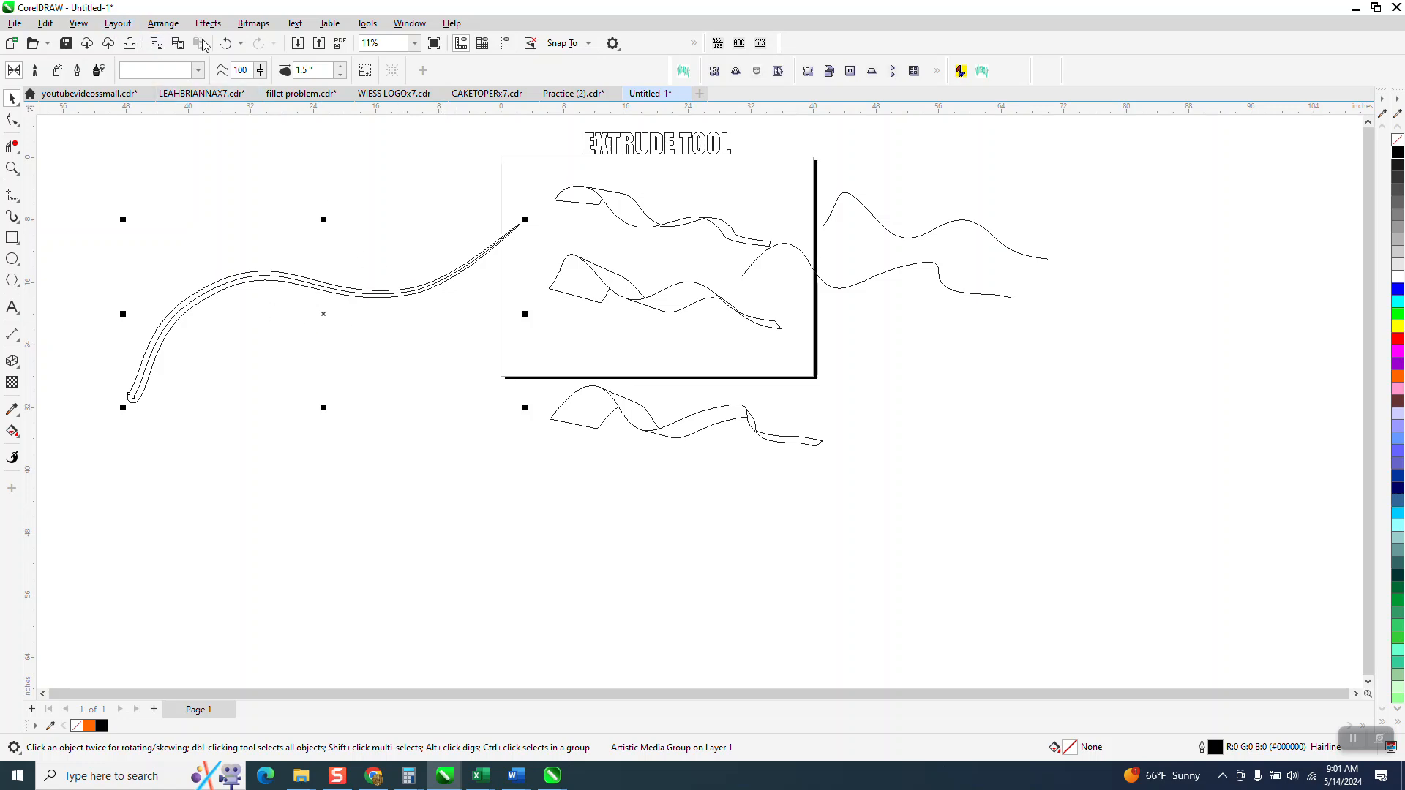
{"action": "left_click", "coordinate": [76, 24]}
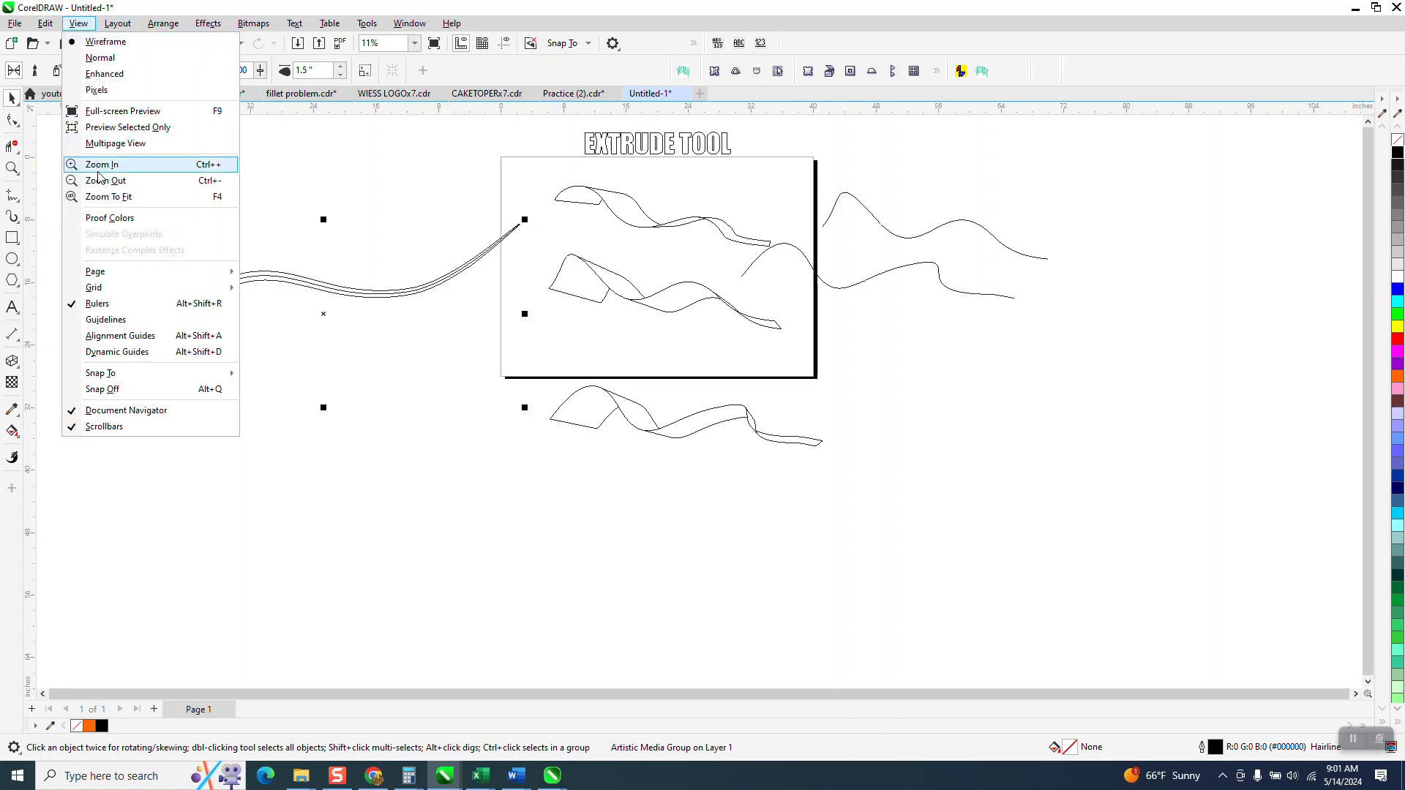
{"action": "left_click", "coordinate": [103, 74]}
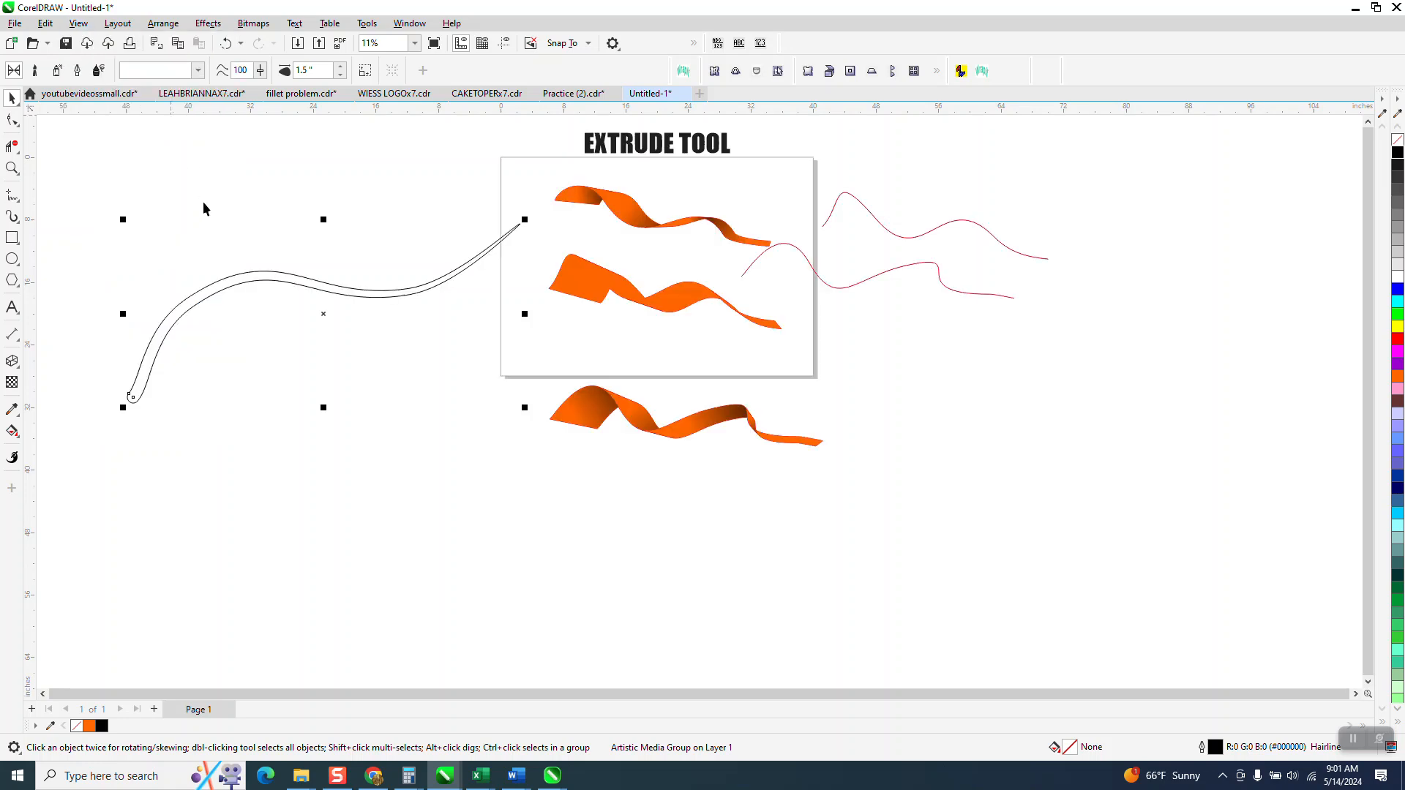
- Break apart the Artistic Media stroke, moving its centre path below the page and its outline shape lower beside the page
{"action": "left_click", "coordinate": [252, 281]}
{"action": "left_click", "coordinate": [199, 276]}
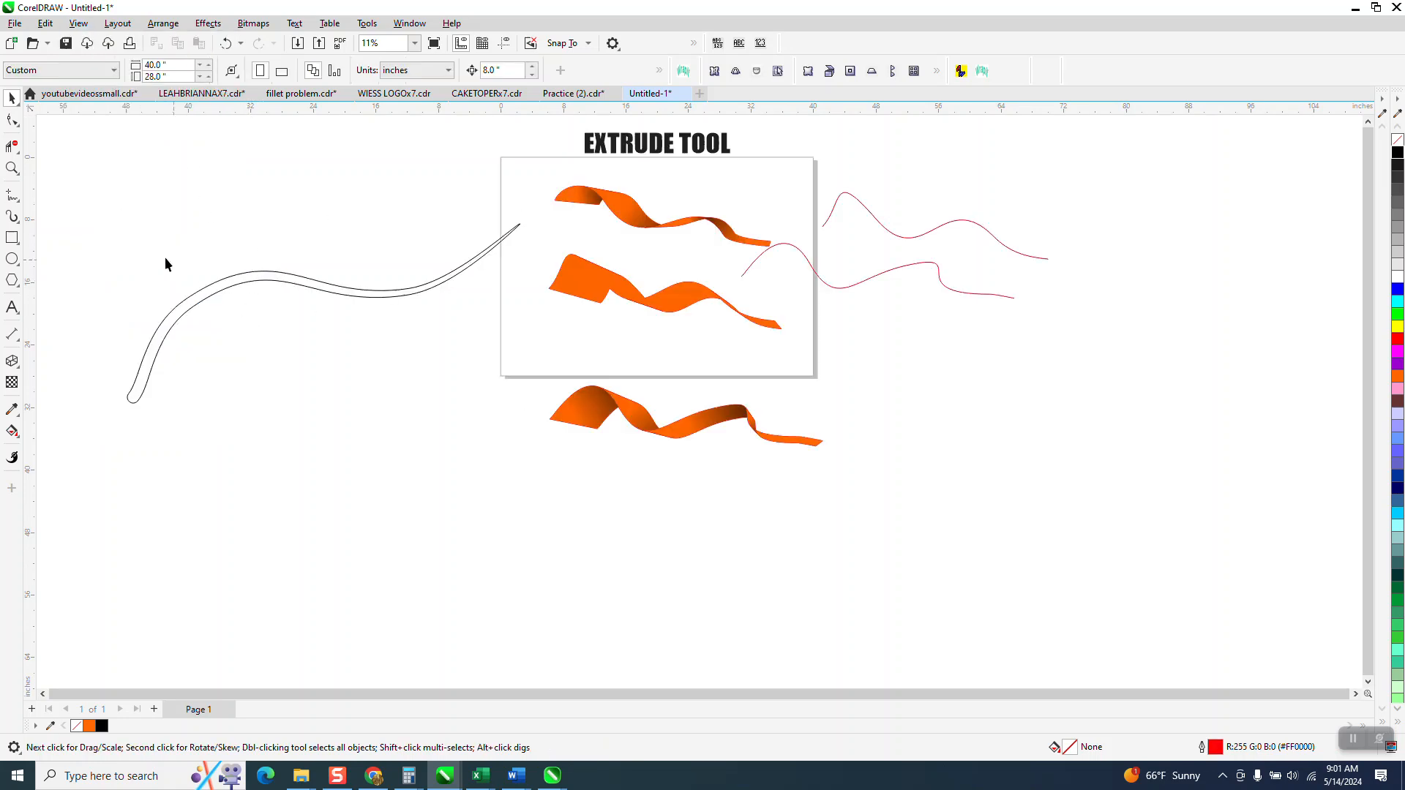
{"action": "left_click_drag", "start_coordinate": [77, 174], "coordinate": [538, 459]}
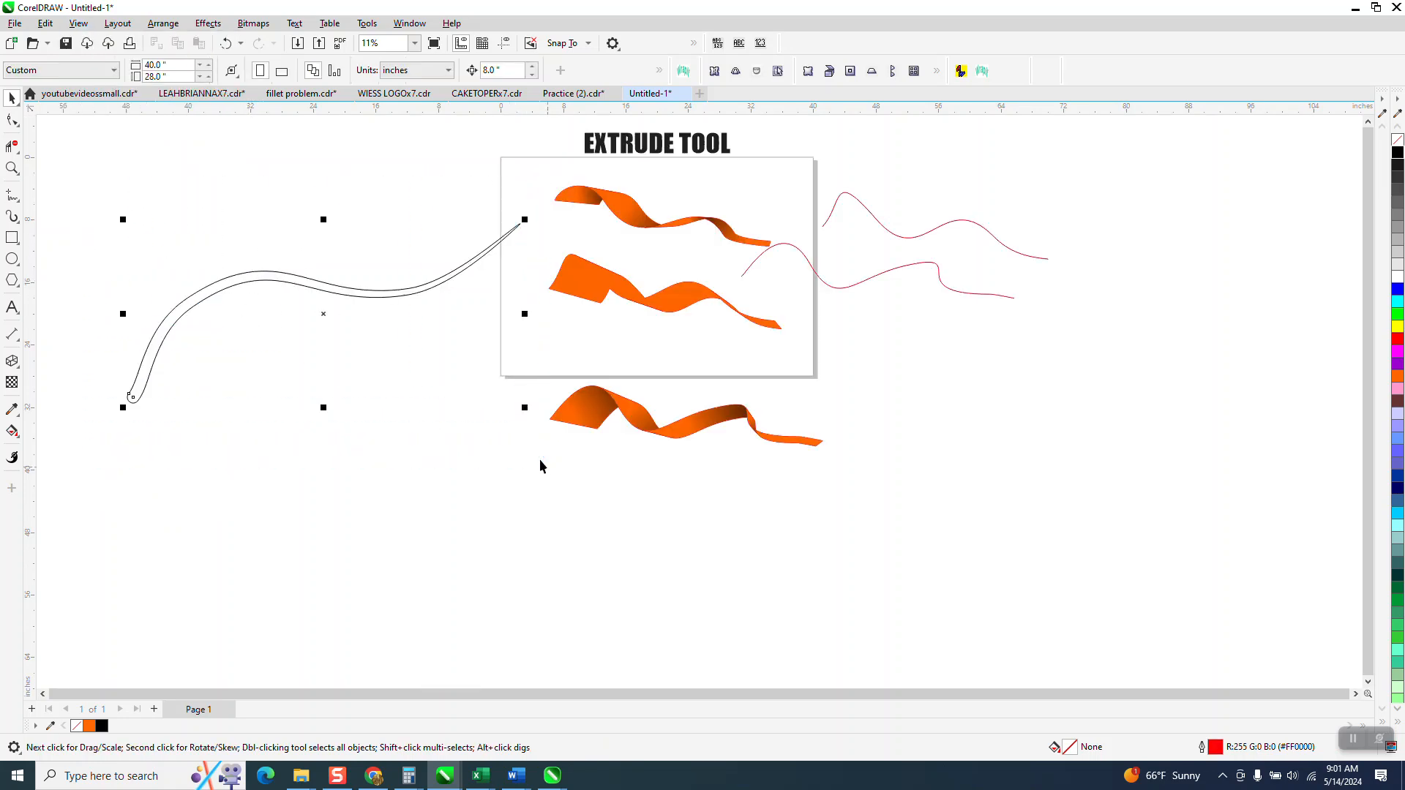
{"action": "left_click", "coordinate": [173, 31]}
{"action": "left_click", "coordinate": [238, 367]}
{"action": "left_click", "coordinate": [241, 376]}
{"action": "left_click_drag", "start_coordinate": [255, 283], "coordinate": [738, 574]}
{"action": "left_click_drag", "start_coordinate": [245, 286], "coordinate": [213, 387]}
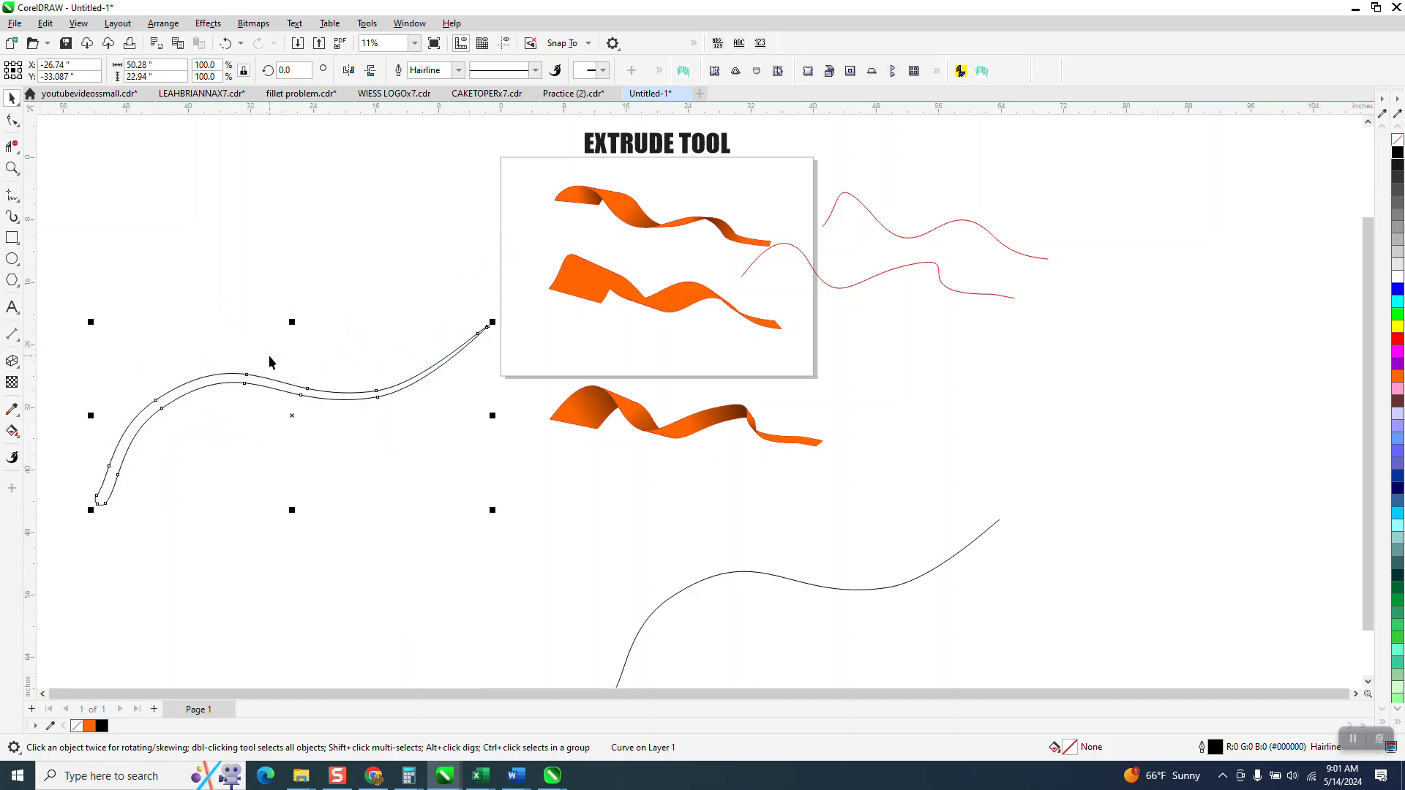
- Create a horizontally mirrored copy of the stroke outline over the original and weld both into one curve
{"action": "left_click", "coordinate": [350, 71]}
{"action": "scroll", "coordinate": [322, 255], "scroll_direction": "down", "scroll_amount": 1}
{"action": "left_click_drag", "start_coordinate": [95, 274], "coordinate": [495, 541]}
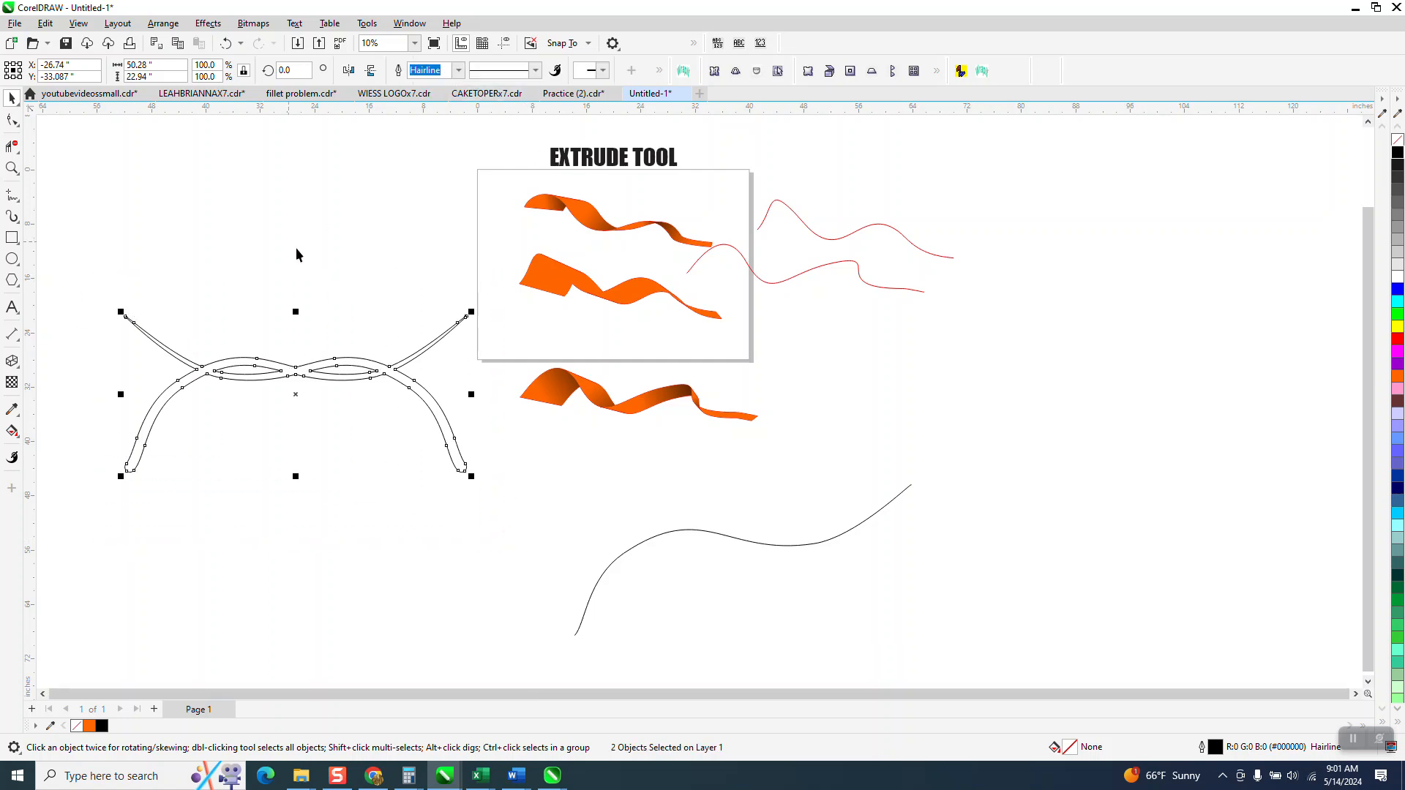
- Zoom in on the two upper orange ribbons on the page to examine them
{"action": "scroll", "coordinate": [586, 521], "scroll_direction": "down", "scroll_amount": 1}
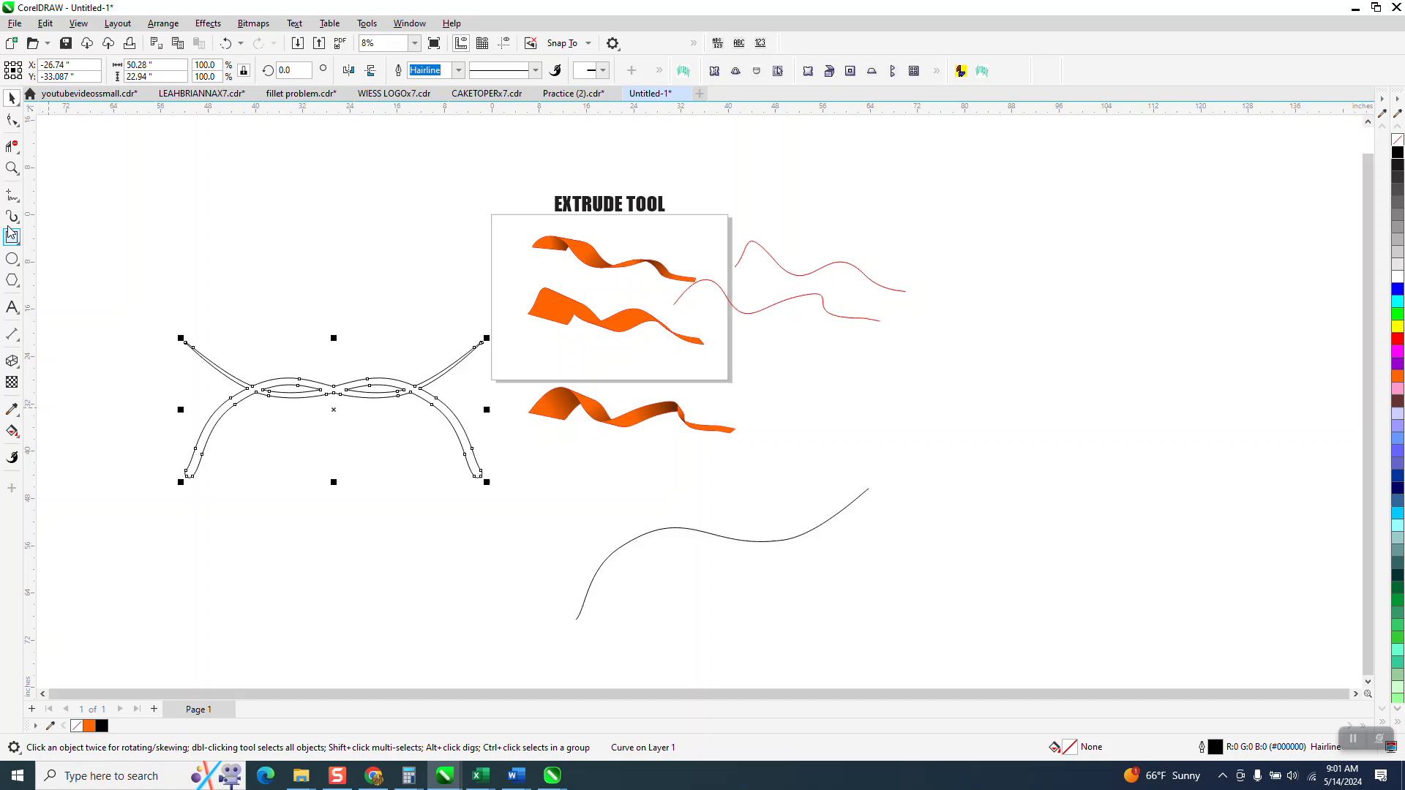
{"action": "left_click", "coordinate": [11, 168]}
{"action": "left_click_drag", "start_coordinate": [525, 193], "coordinate": [768, 379]}
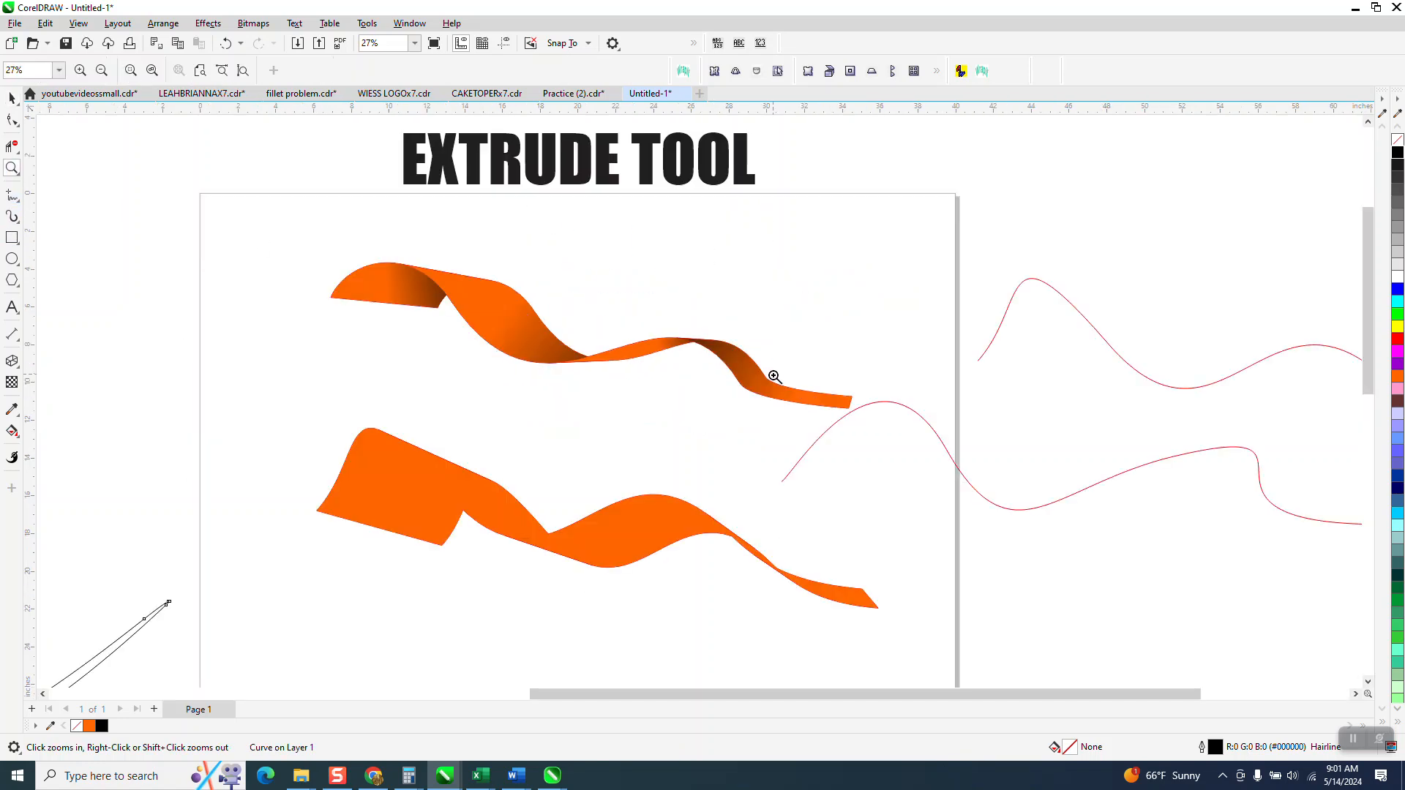